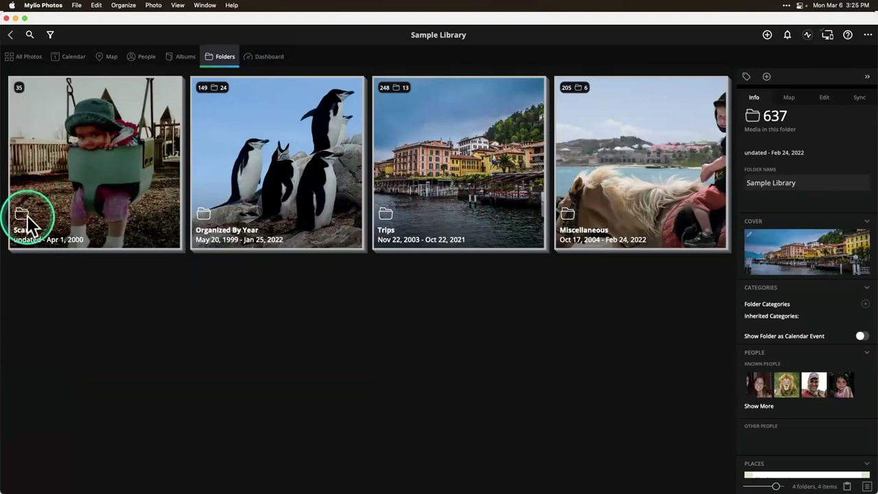
# Browse the photos inside the Scans folder and return to the Sample Library folder
pyautogui.doubleClick(90, 142)
pyautogui.scroll(-3, 240, 373)
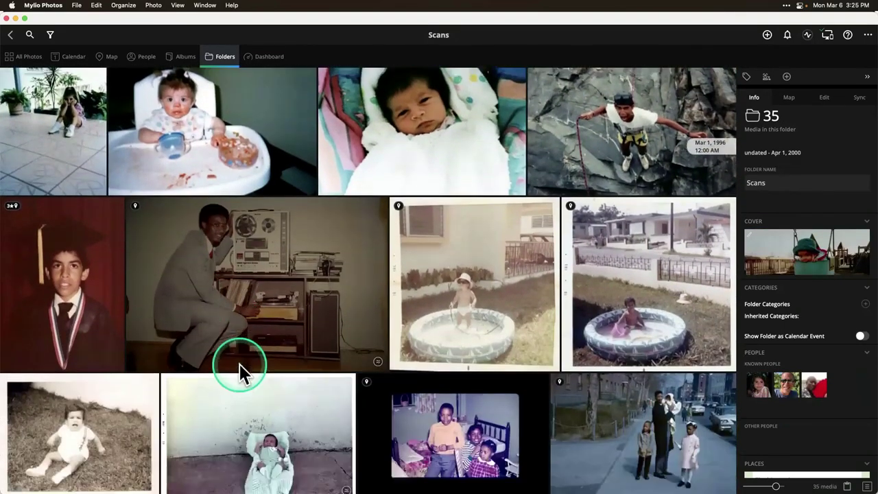
pyautogui.scroll(-10, 239, 372)
pyautogui.scroll(5, 239, 363)
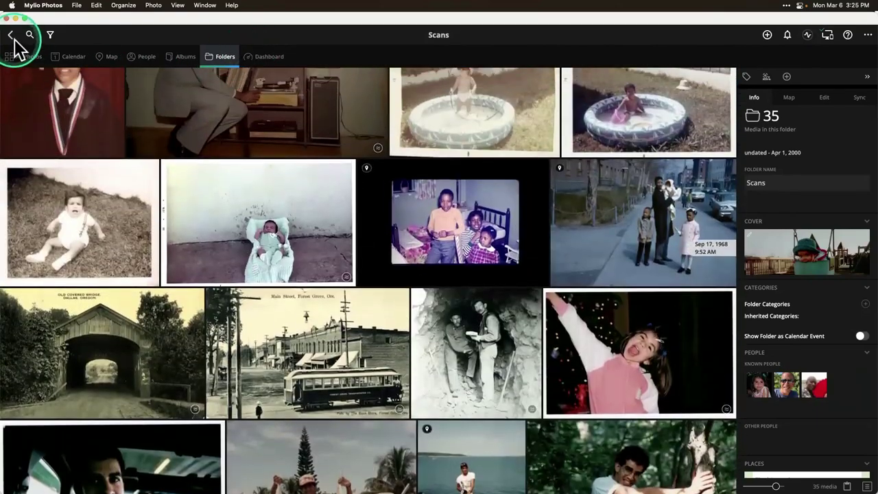
pyautogui.click(11, 34)
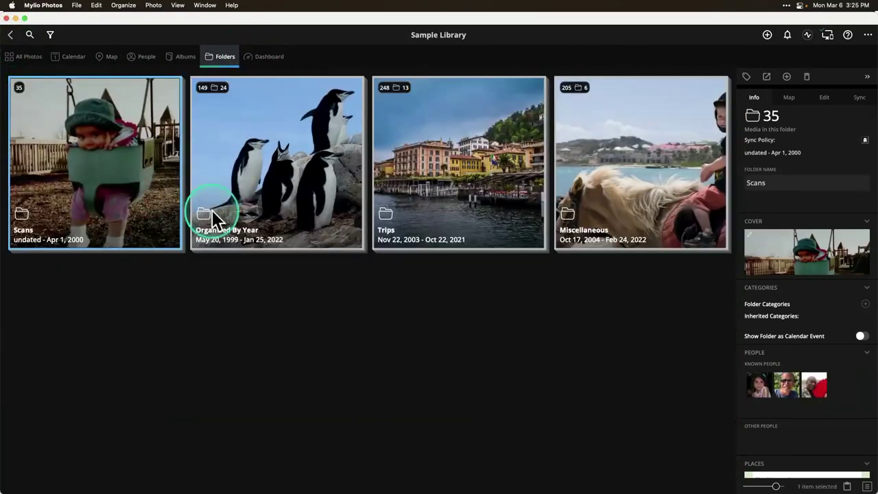
# Look through the year subfolders inside the Organized By Year folder and return to the Sample Library folder
pyautogui.doubleClick(280, 192)
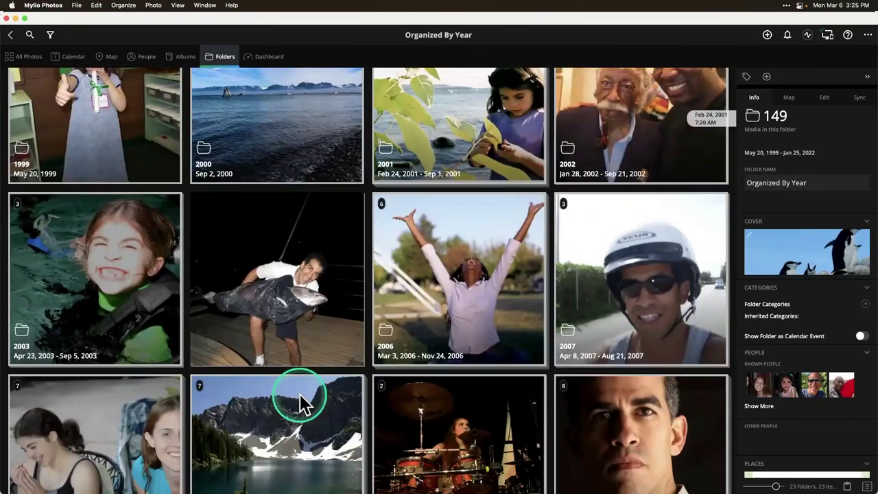
pyautogui.scroll(-10, 300, 395)
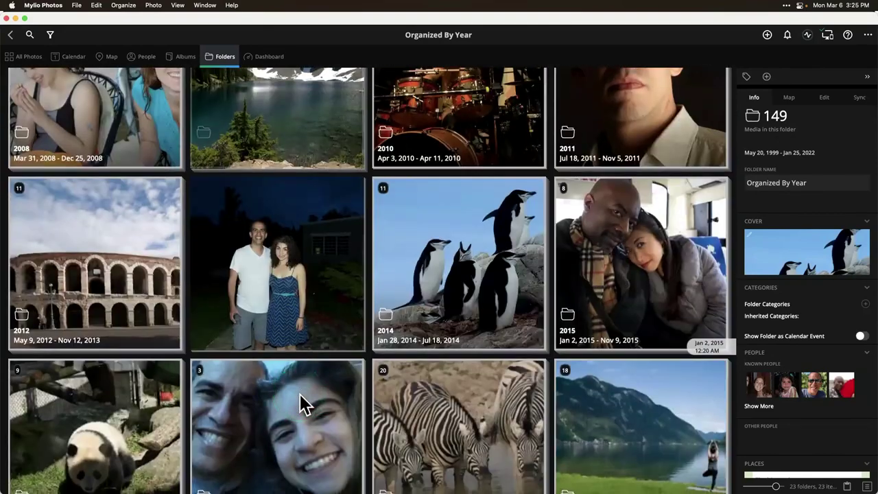
pyautogui.scroll(-5, 300, 398)
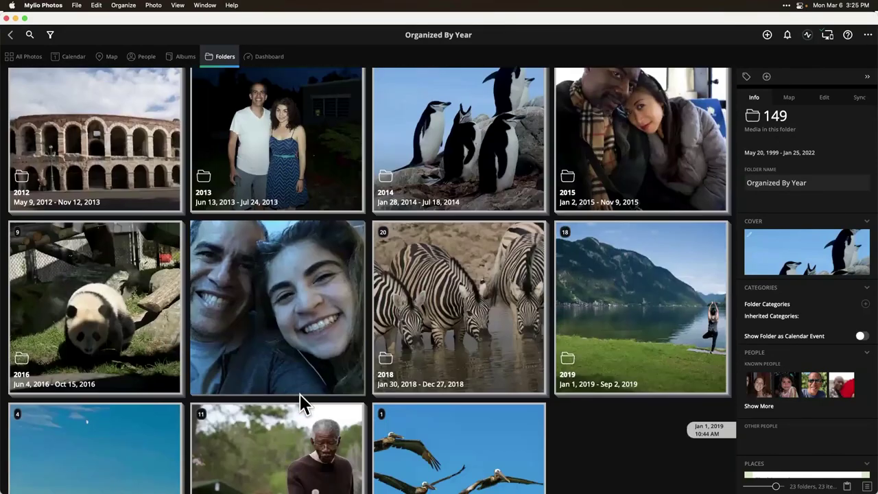
pyautogui.scroll(6, 300, 396)
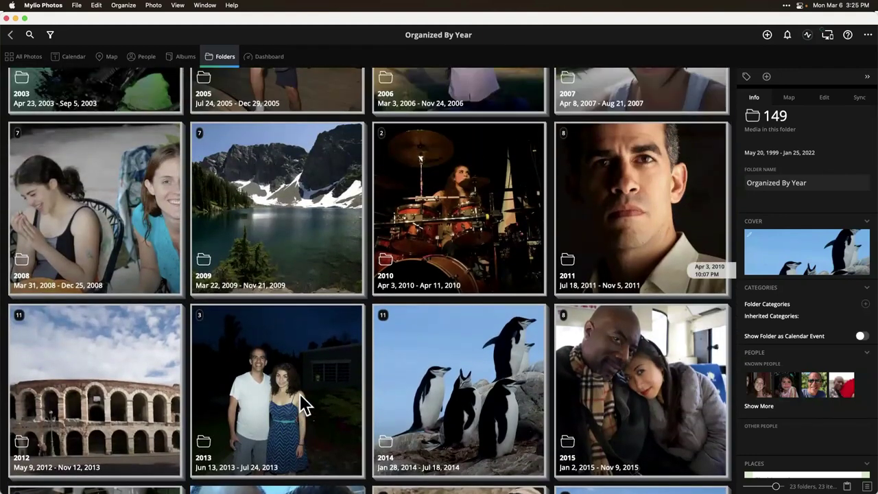
pyautogui.scroll(4, 305, 405)
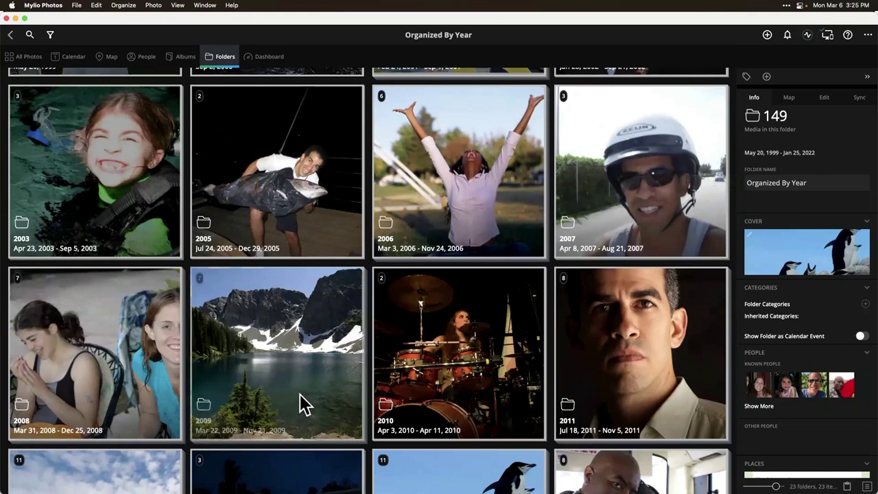
pyautogui.click(315, 368)
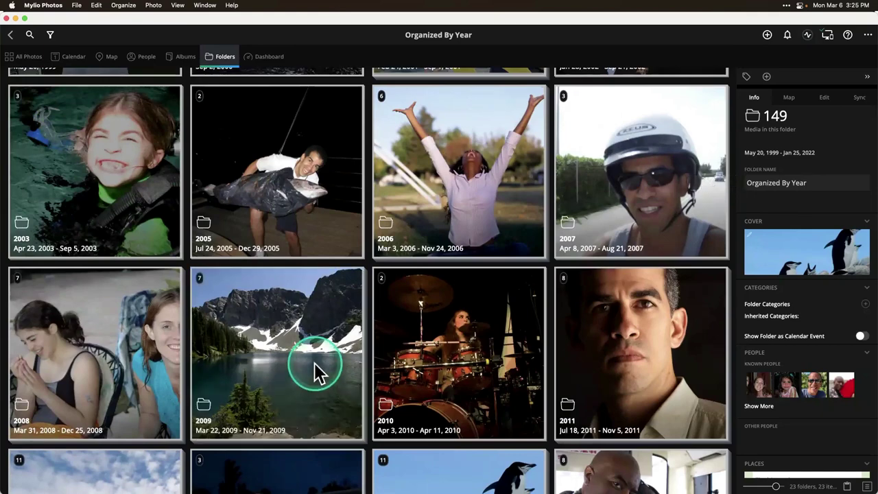
pyautogui.scroll(4, 314, 363)
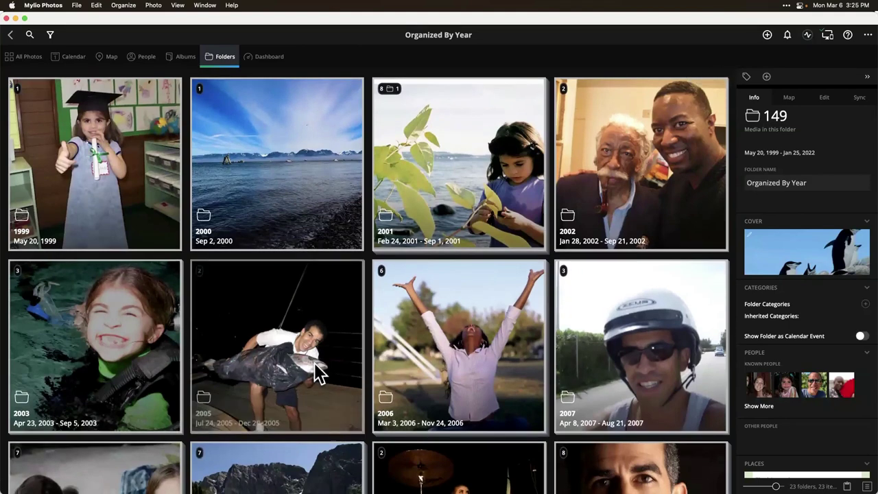
pyautogui.click(600, 159)
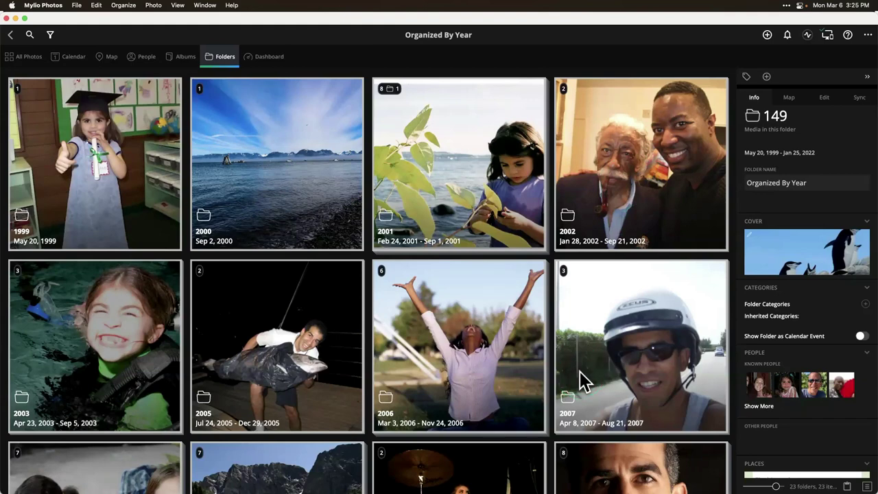
pyautogui.click(480, 401)
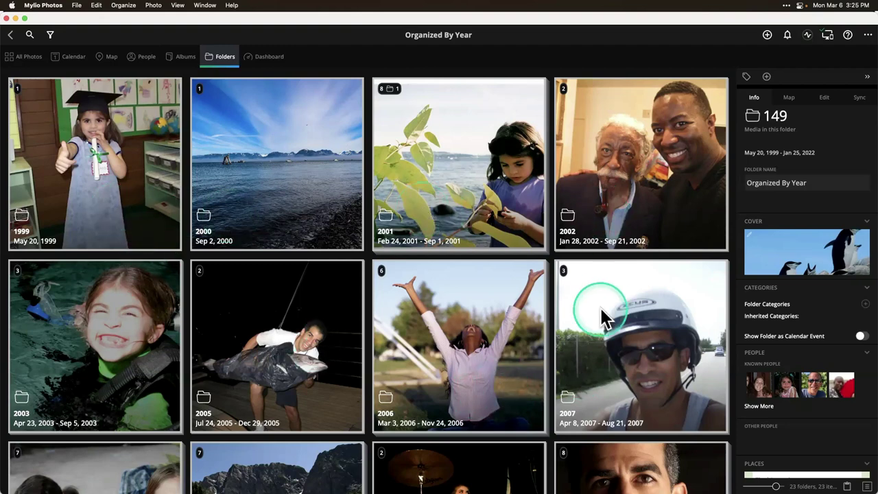
pyautogui.scroll(-4, 95, 409)
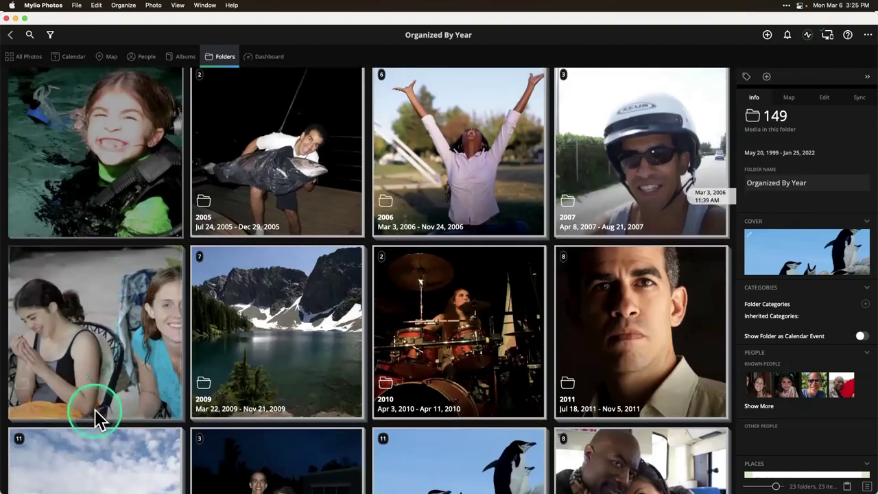
pyautogui.scroll(5, 95, 409)
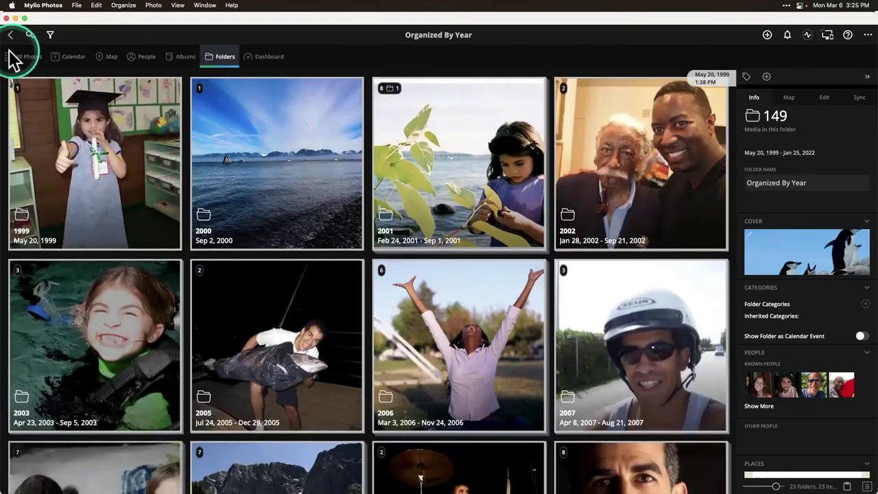
pyautogui.click(11, 35)
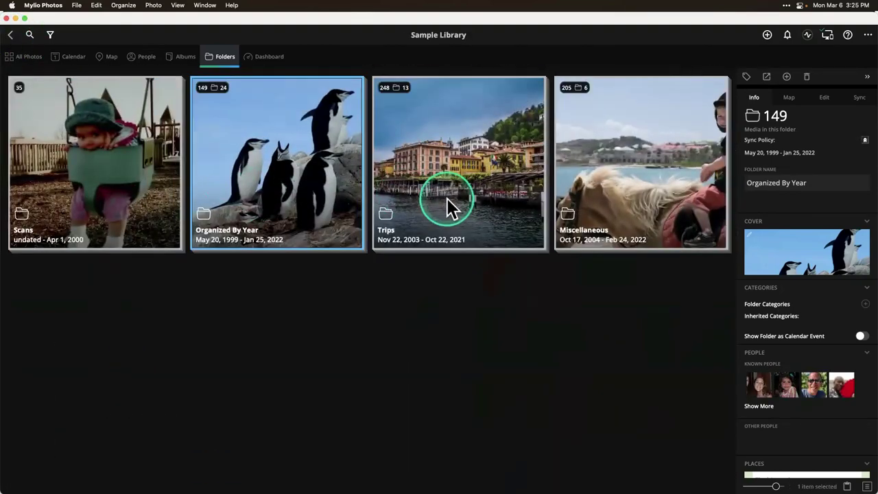
# View the subfolders of the Trips folder, and open the Miscellaneous folder from Sample Library to view its subfolders
pyautogui.doubleClick(446, 198)
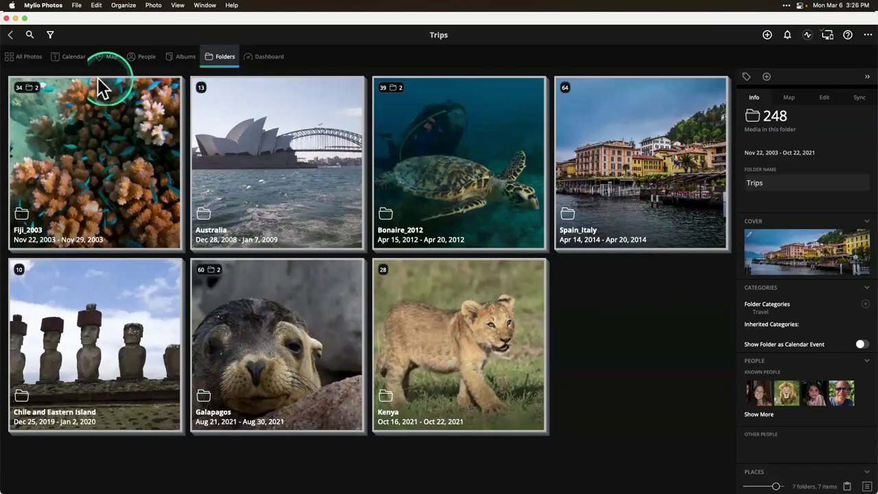
pyautogui.click(11, 35)
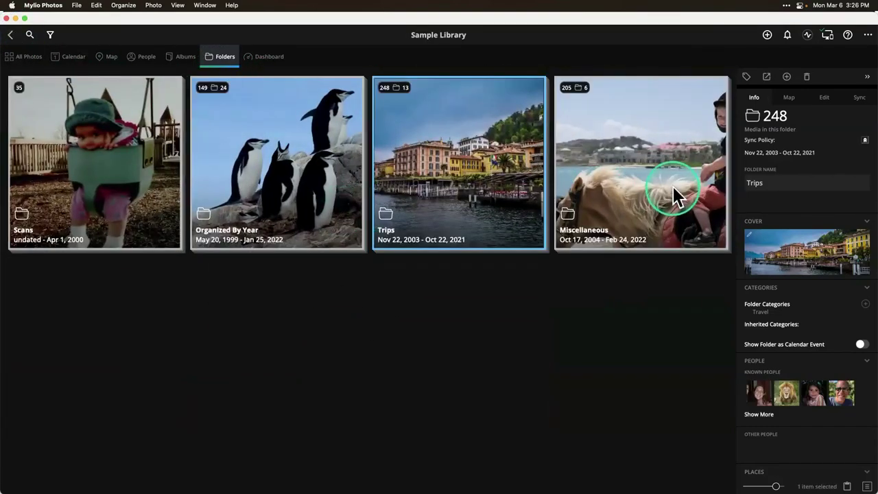
pyautogui.click(671, 192)
pyautogui.doubleClick(648, 188)
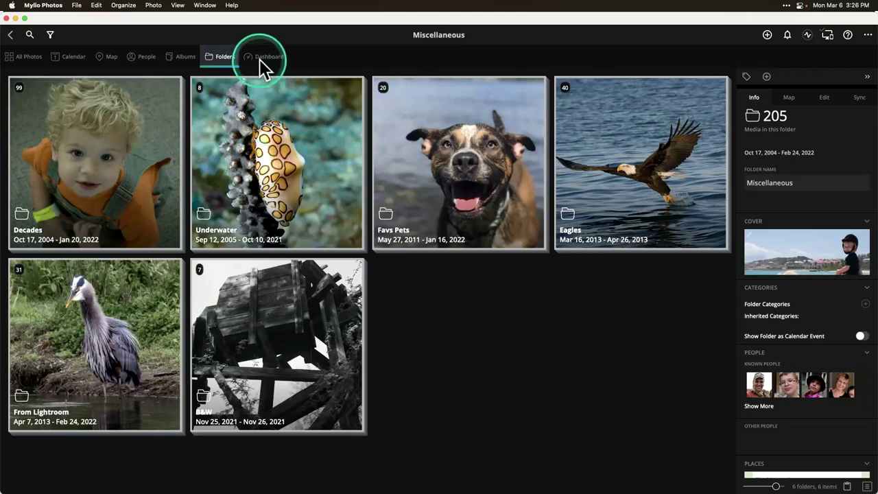
# Open the device list and view the Device Quality settings of the LARSeagate8 drive
pyautogui.click(826, 35)
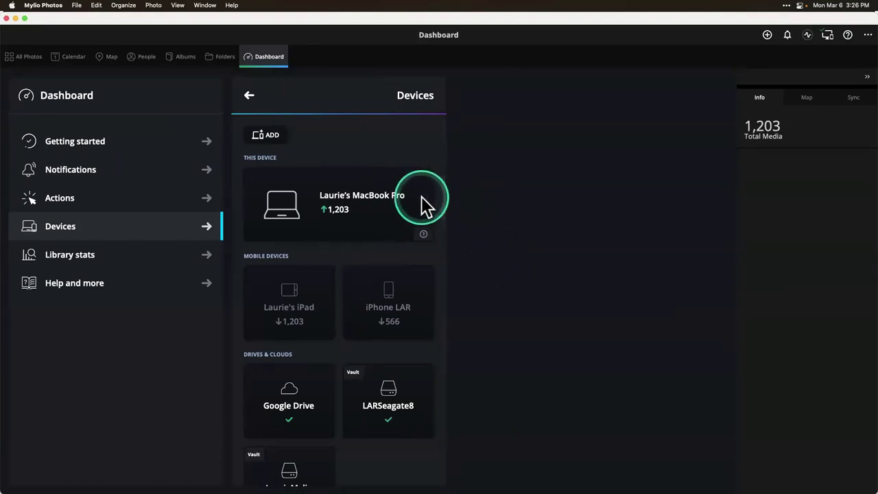
pyautogui.scroll(-2, 397, 271)
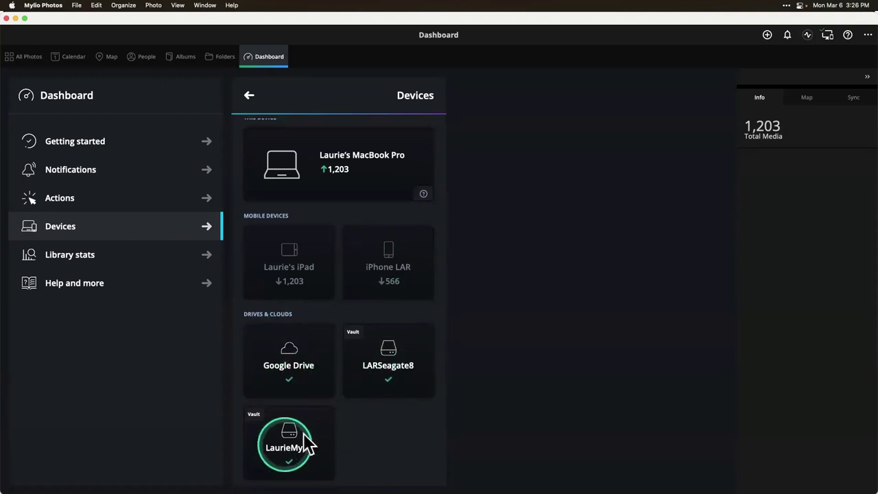
pyautogui.click(405, 366)
pyautogui.click(533, 304)
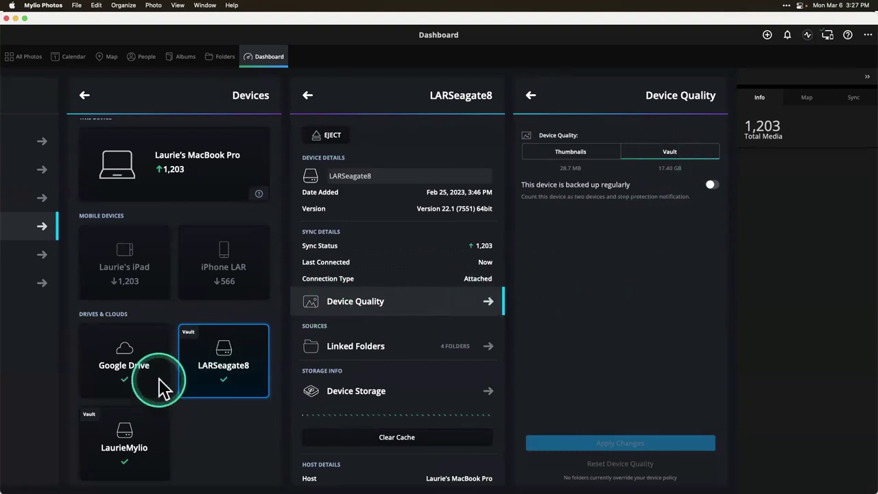
# Check the iPhone's device details and sync status, and open its Device Quality settings
pyautogui.click(238, 256)
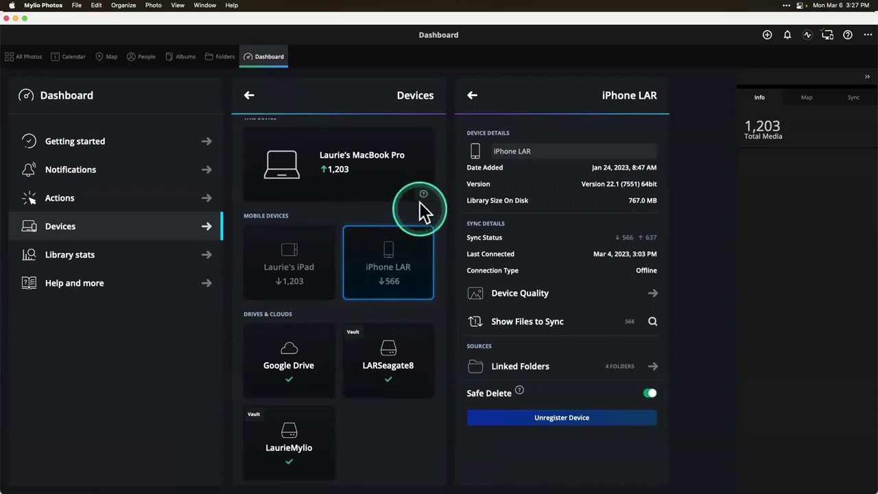
pyautogui.moveTo(424, 195)
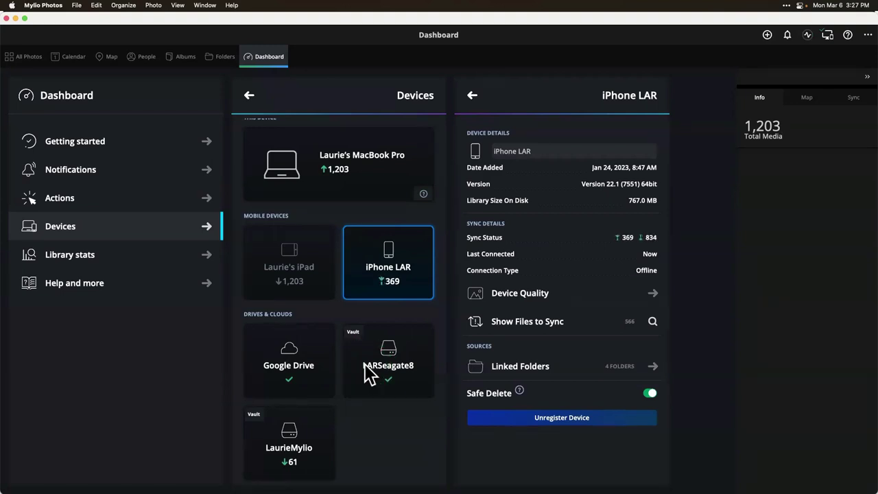
pyautogui.click(362, 209)
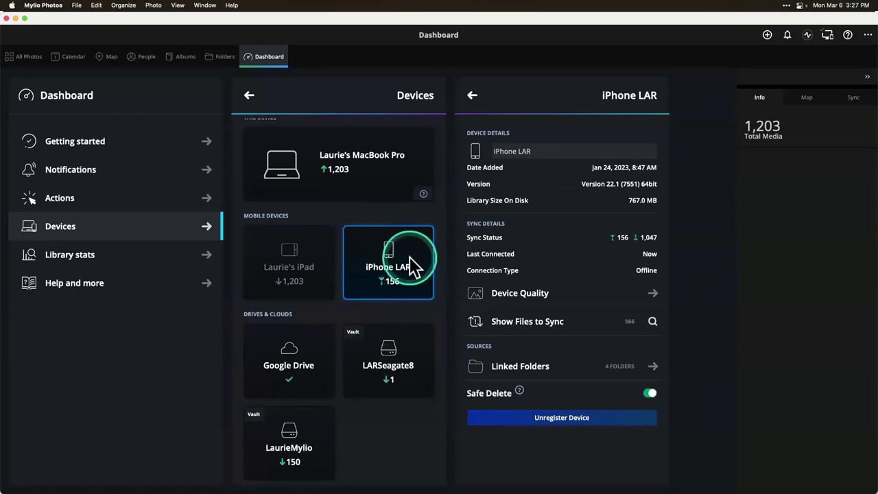
pyautogui.click(544, 297)
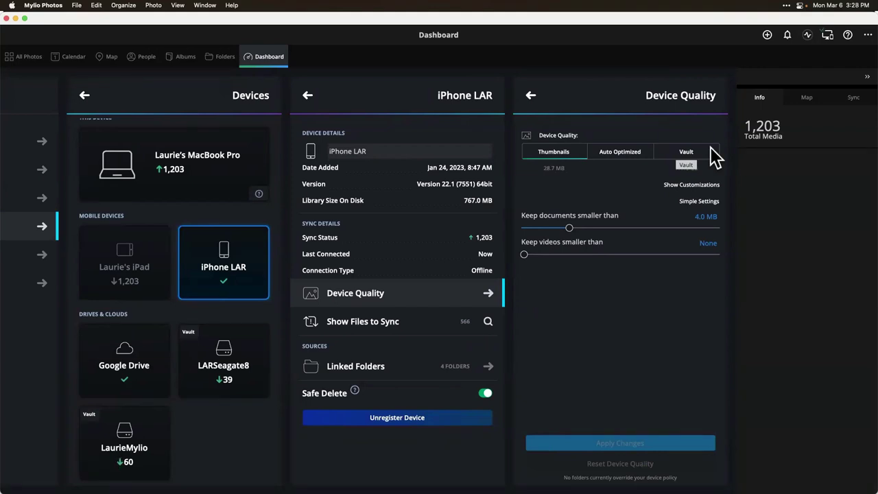
# Review the iPhone's Thumbnails, Auto Optimized and Vault quality options and the document and video size limits
pyautogui.click(710, 150)
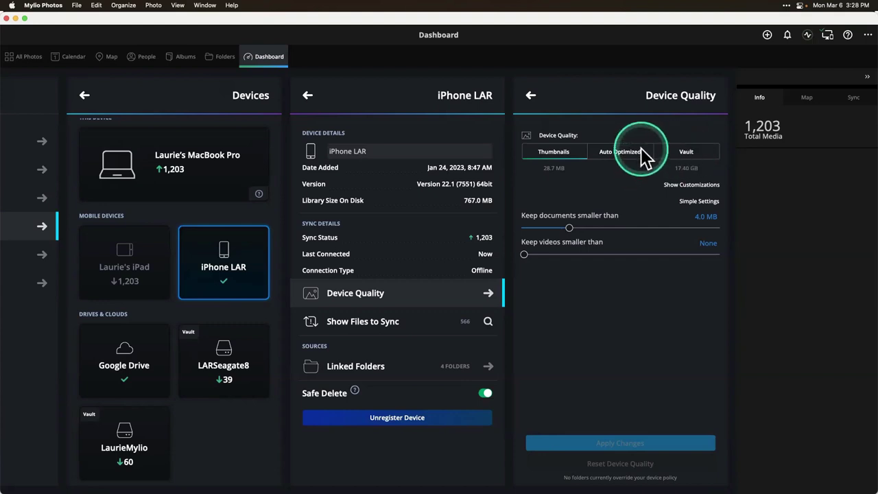
pyautogui.click(610, 152)
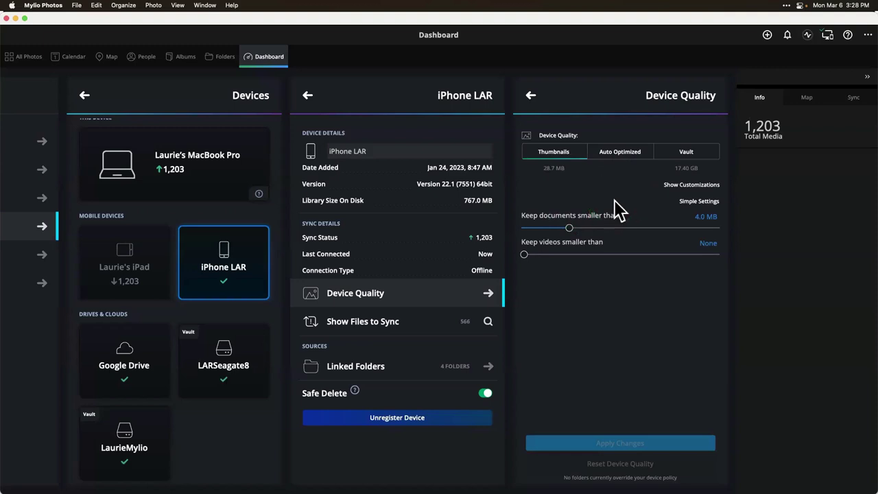
pyautogui.click(620, 203)
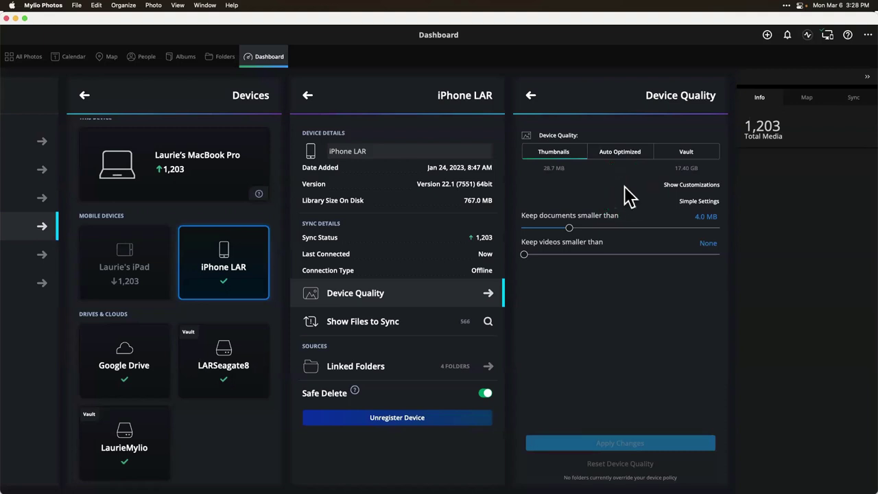
pyautogui.click(625, 188)
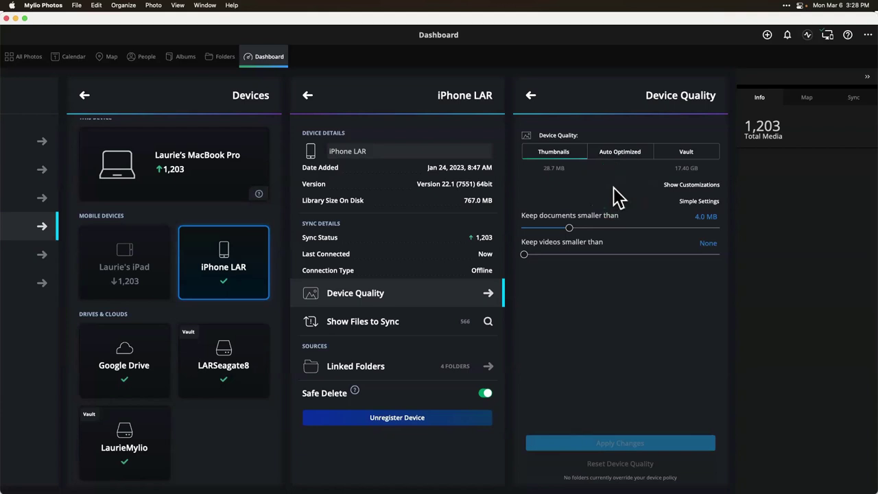
pyautogui.moveTo(629, 162); pyautogui.dragTo(603, 260)
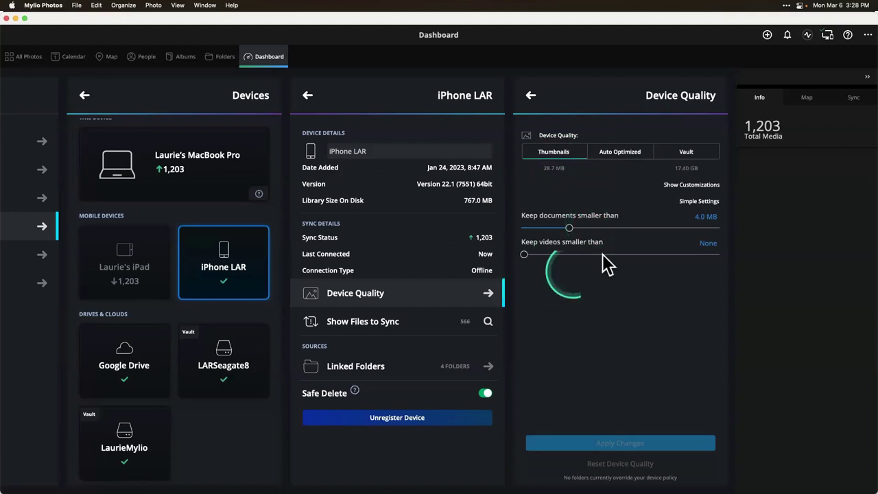
pyautogui.click(613, 188)
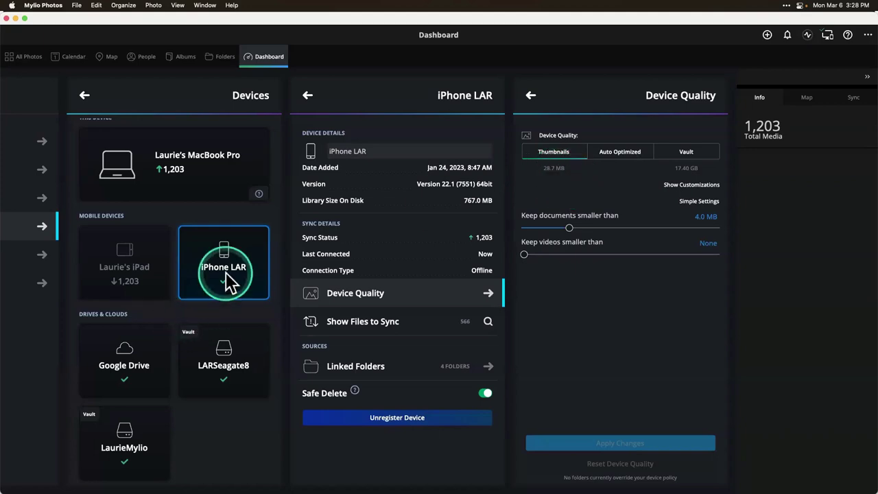
# Leave the device settings for the Folders view, and switch to the Albums view to look over the Birds album
pyautogui.click(262, 59)
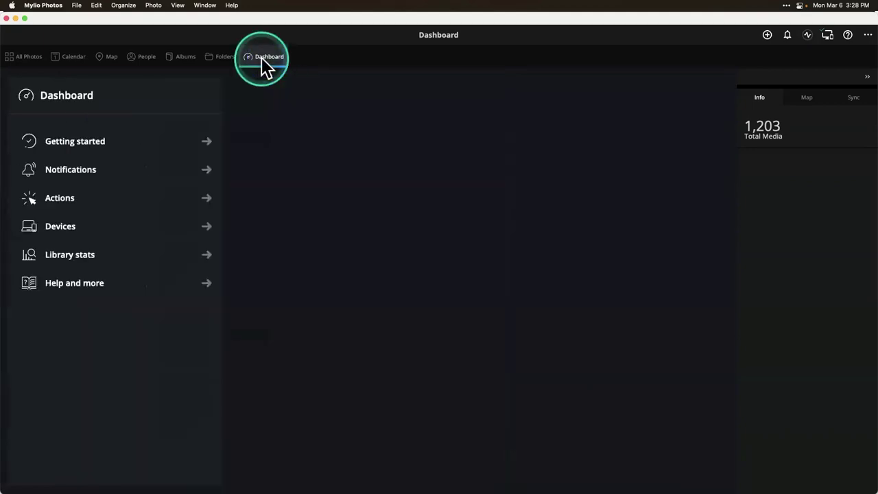
pyautogui.click(226, 57)
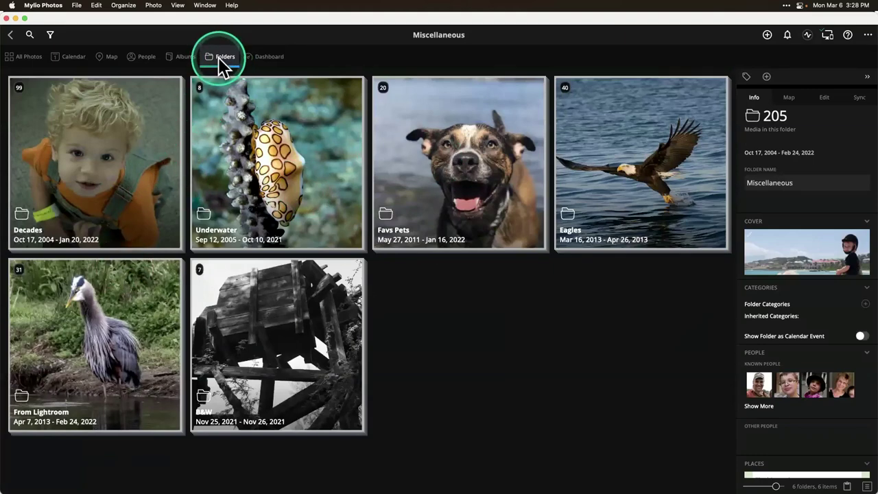
pyautogui.click(183, 57)
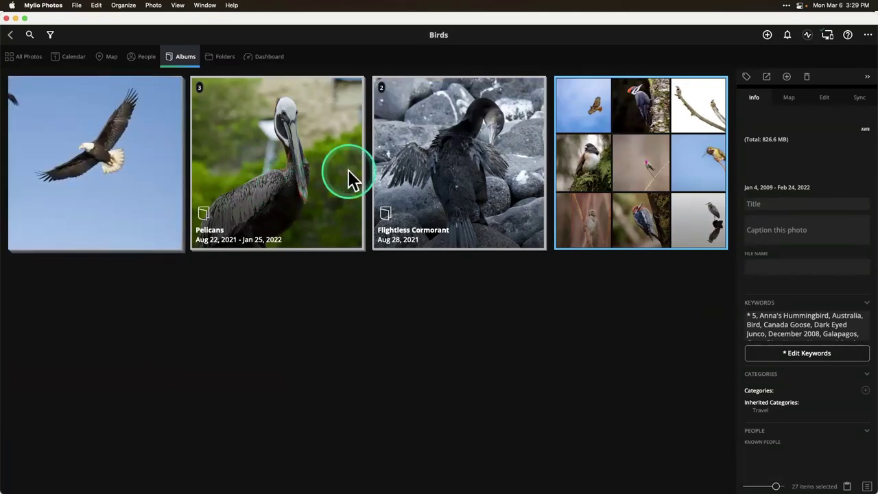
pyautogui.click(131, 170)
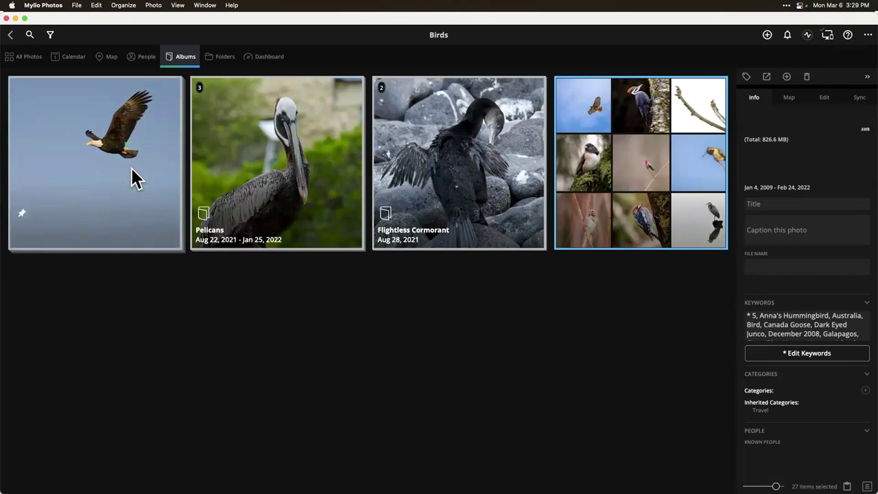
# Look over the Eagles, Pelicans and Flightless Cormorant albums grouped inside the Birds album
pyautogui.click(103, 171)
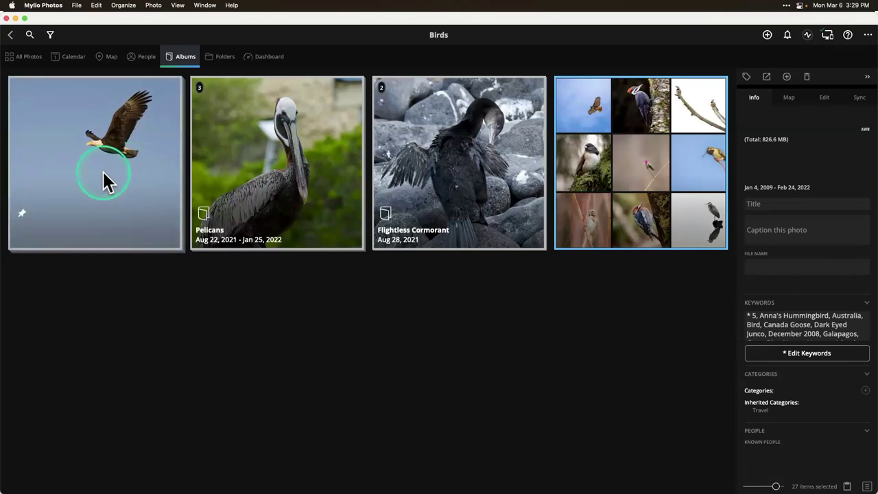
pyautogui.click(236, 174)
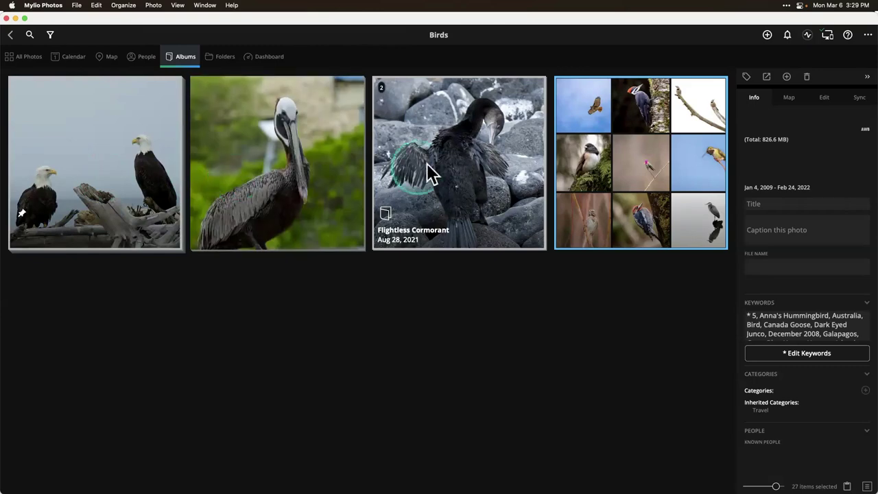
pyautogui.click(463, 169)
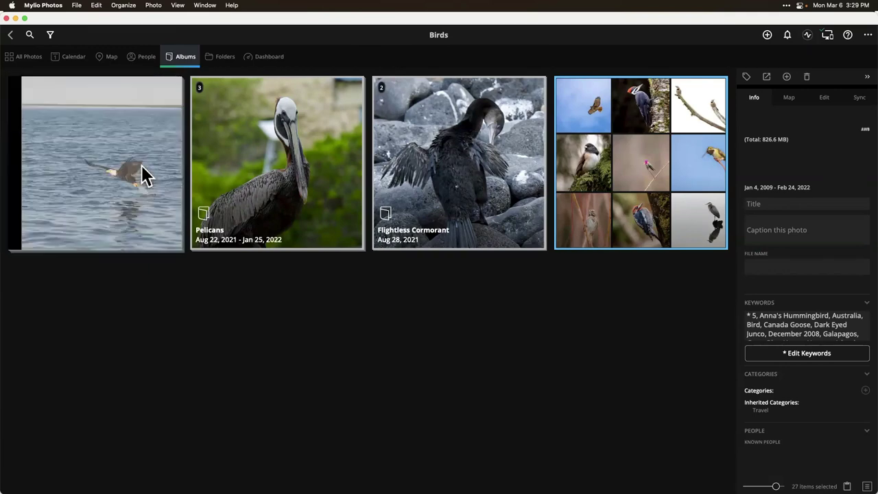
pyautogui.click(273, 169)
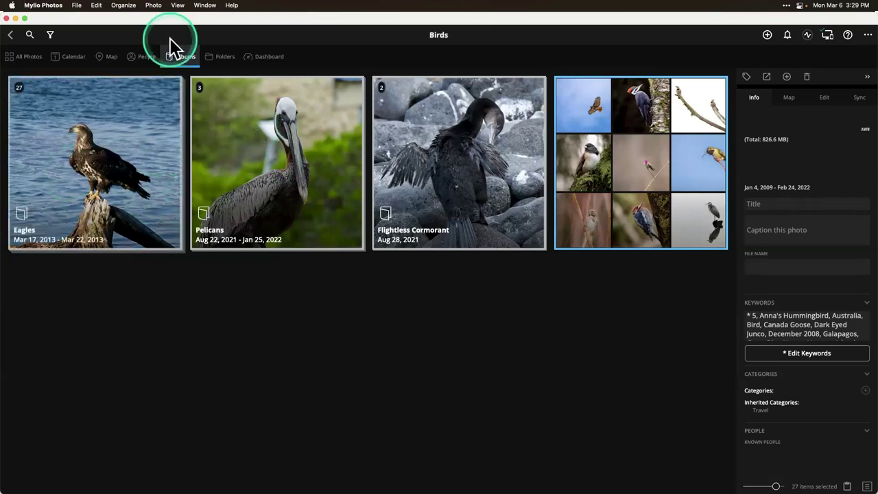
# Open the Africa folder inside the lion-cover folder on the LARSeagate8 drive
pyautogui.click(216, 59)
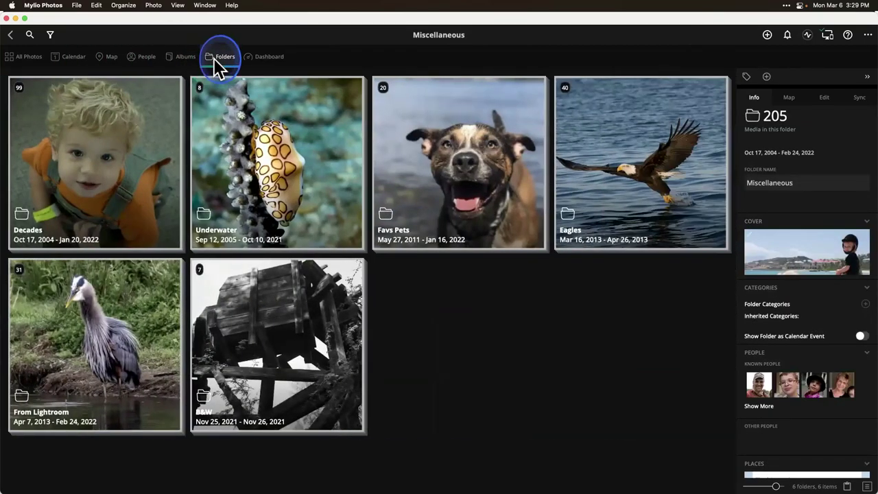
pyautogui.click(216, 58)
pyautogui.scroll(-3, 96, 373)
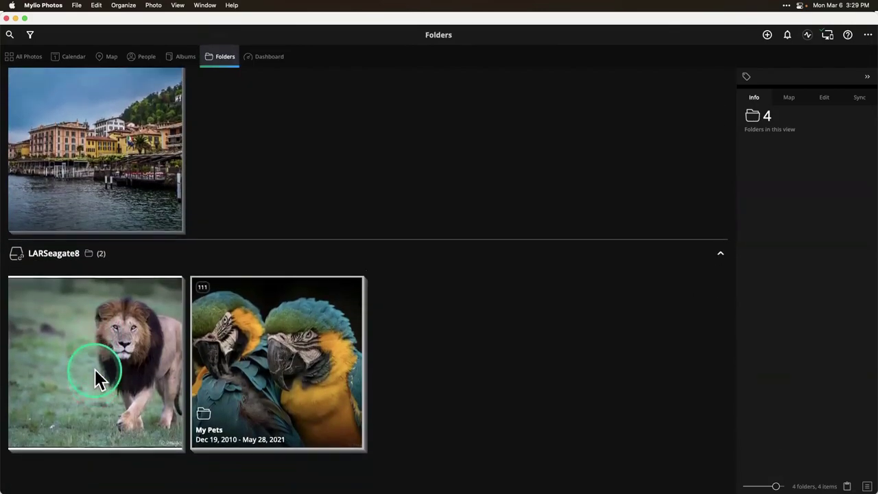
pyautogui.click(134, 447)
pyautogui.doubleClick(134, 447)
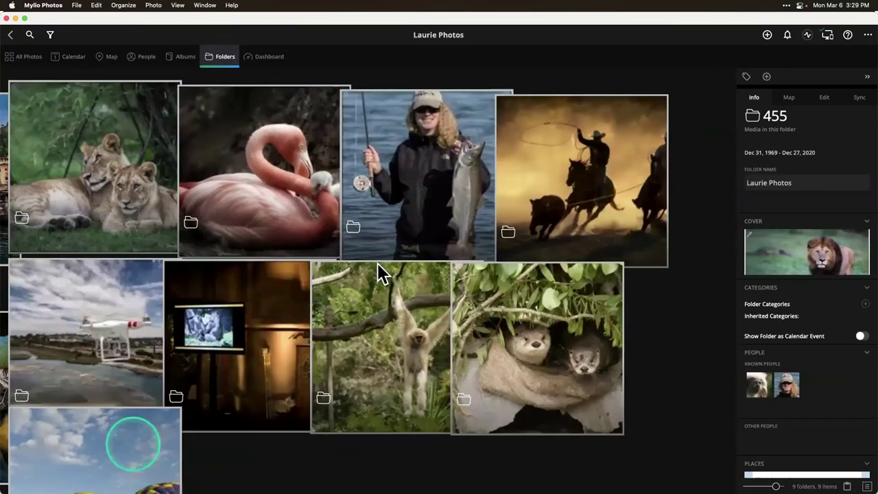
pyautogui.doubleClick(122, 192)
# Select seven zebra photos together from the Africa folder, from the three grazing zebras to the sepia zebra portrait
pyautogui.scroll(-10, 486, 250)
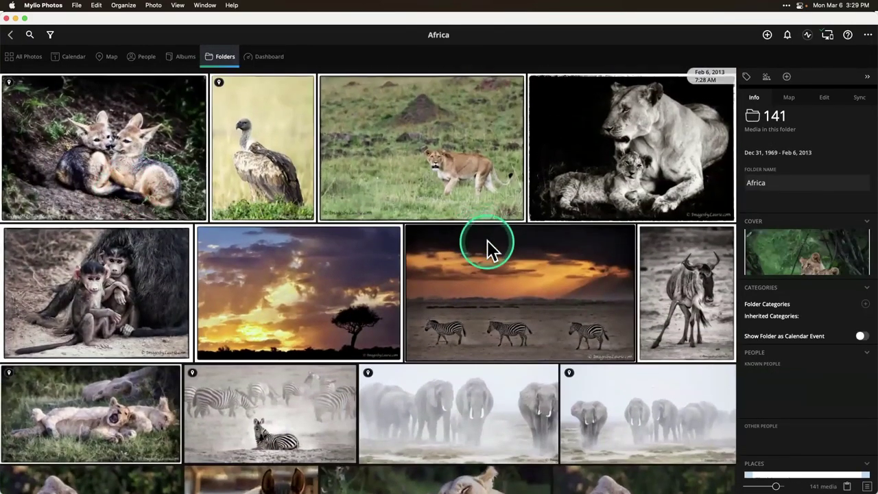
pyautogui.scroll(-5, 487, 240)
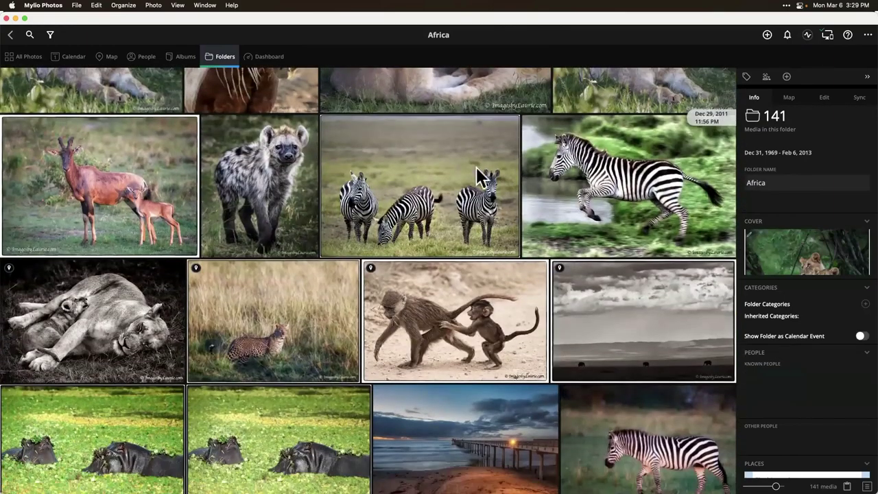
pyautogui.click(430, 170)
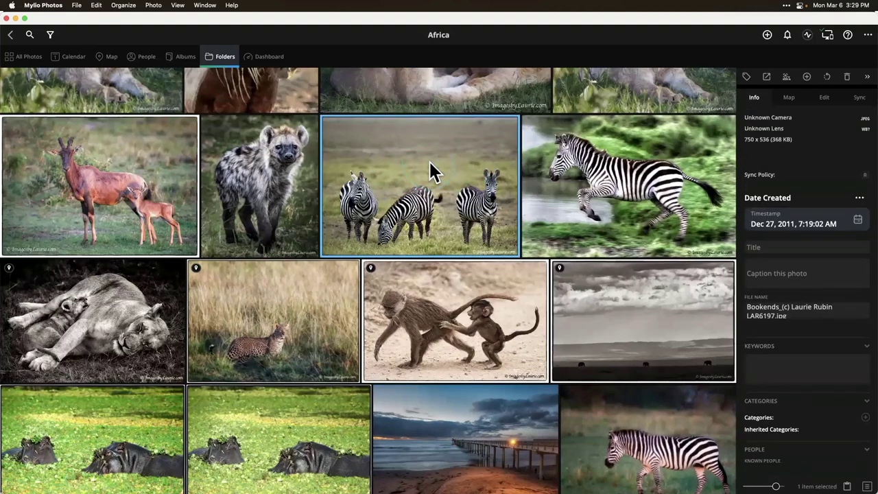
pyautogui.keyDown('super'); pyautogui.click(624, 195); pyautogui.keyUp('super')
pyautogui.keyDown('super'); pyautogui.click(94, 357); pyautogui.keyUp('super')
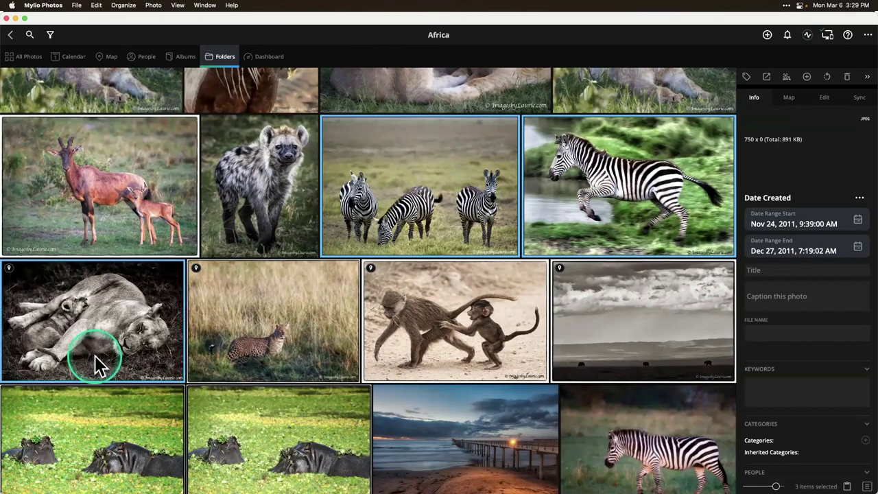
pyautogui.keyDown('super'); pyautogui.click(95, 355); pyautogui.keyUp('super')
pyautogui.keyDown('super'); pyautogui.click(436, 358); pyautogui.keyUp('super')
pyautogui.scroll(-3, 436, 357)
pyautogui.keyDown('super'); pyautogui.click(630, 362); pyautogui.keyUp('super')
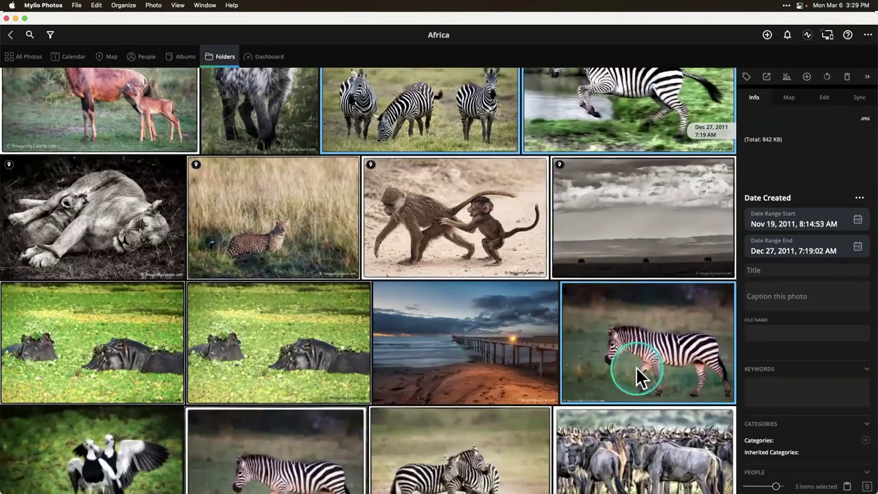
pyautogui.scroll(-2, 480, 384)
pyautogui.keyDown('super'); pyautogui.click(294, 404); pyautogui.keyUp('super')
pyautogui.keyDown('super'); pyautogui.click(439, 409); pyautogui.keyUp('super')
pyautogui.scroll(-4, 441, 409)
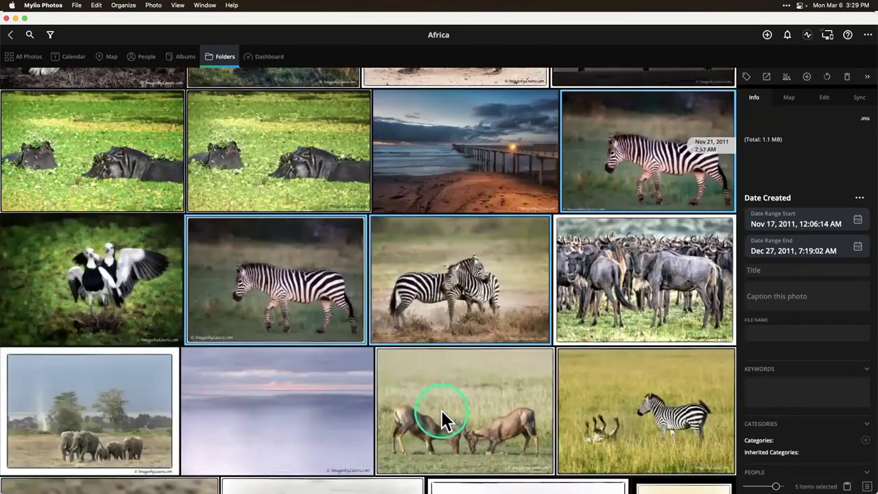
pyautogui.keyDown('super'); pyautogui.click(634, 306); pyautogui.keyUp('super')
pyautogui.keyDown('super'); pyautogui.click(666, 417); pyautogui.keyUp('super')
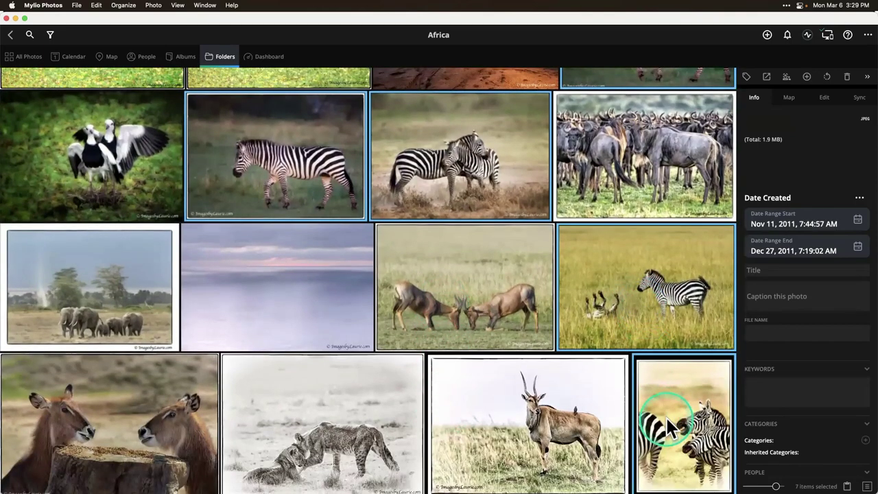
# Add the selected zebra photos to a new album named Zebras inside the Wildlife album
pyautogui.rightClick(700, 433)
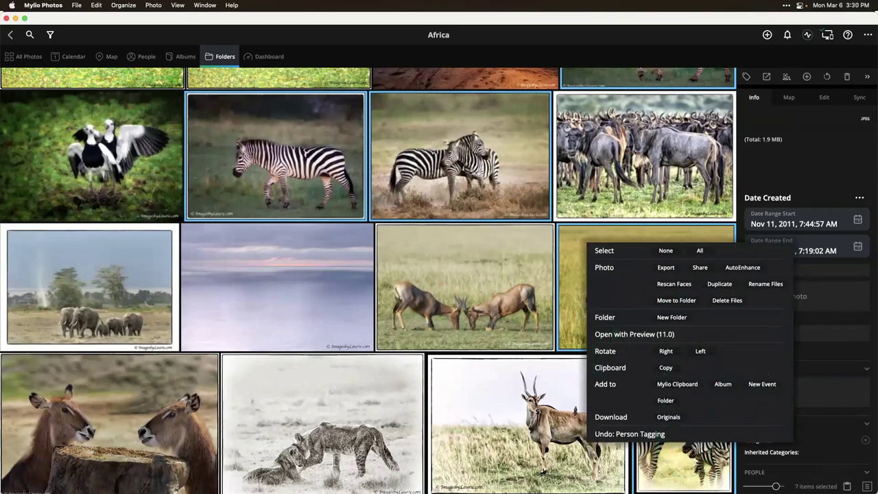
pyautogui.press('Escape')
pyautogui.rightClick(675, 439)
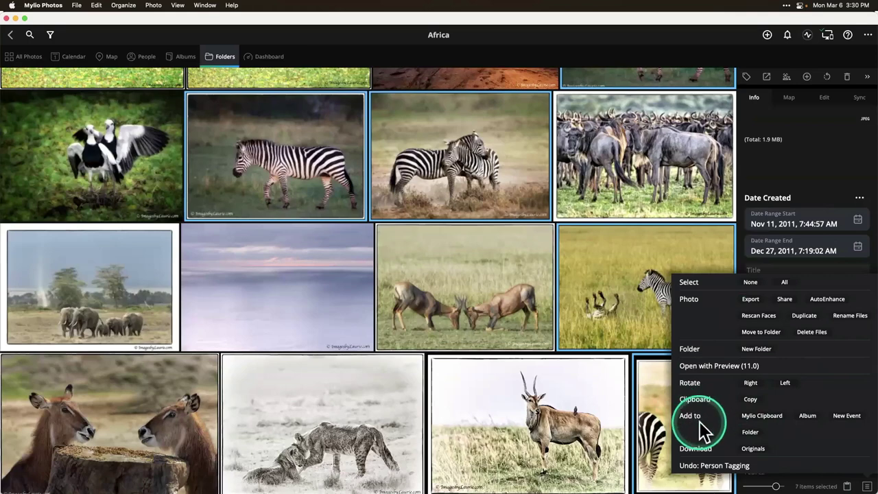
pyautogui.click(808, 415)
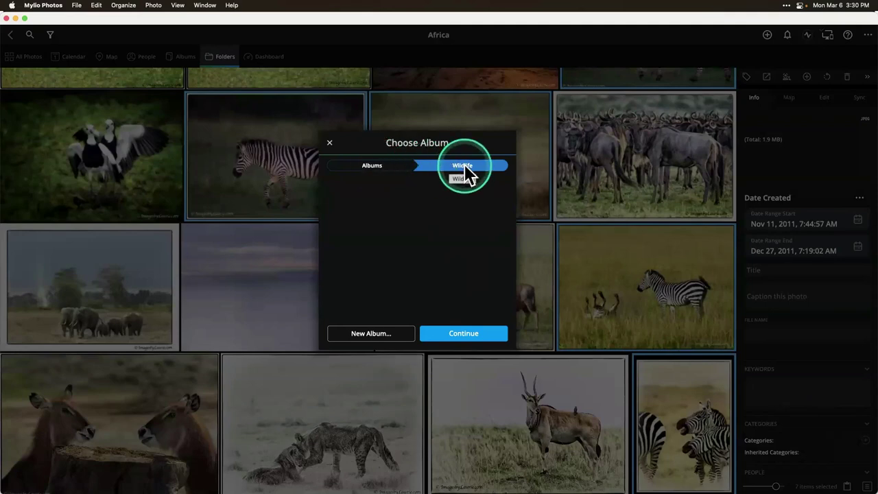
pyautogui.click(380, 334)
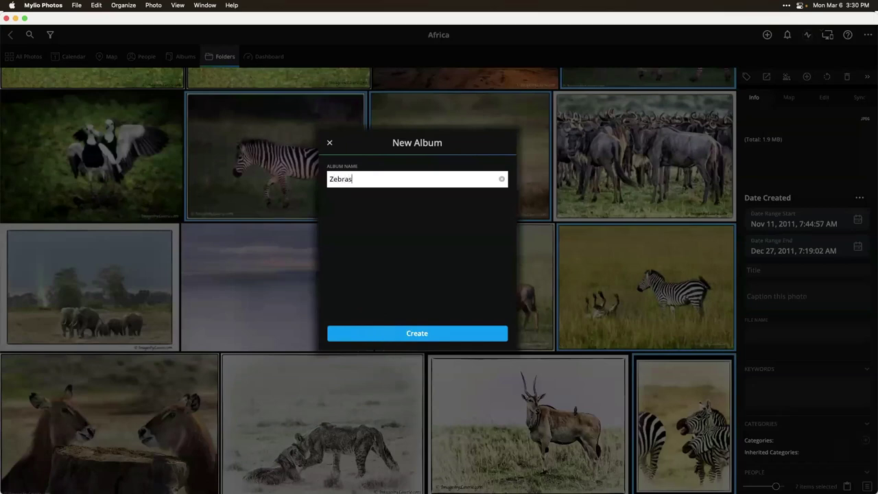
pyautogui.click(408, 333)
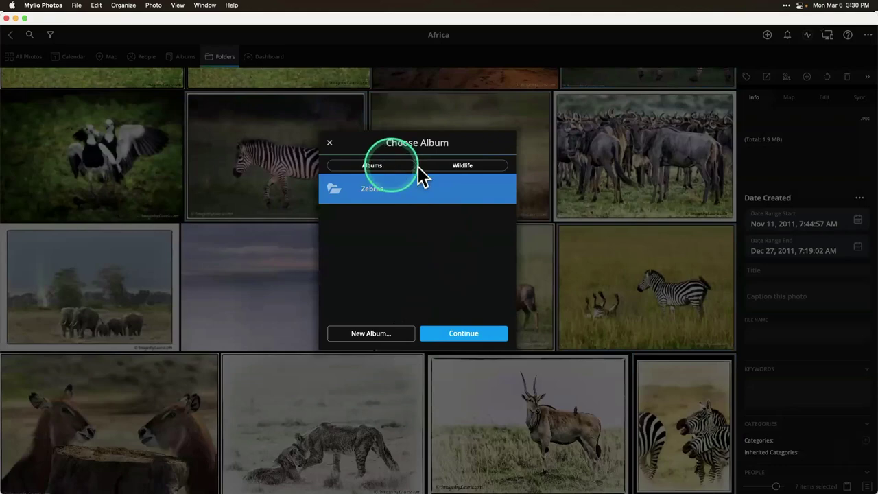
pyautogui.click(385, 183)
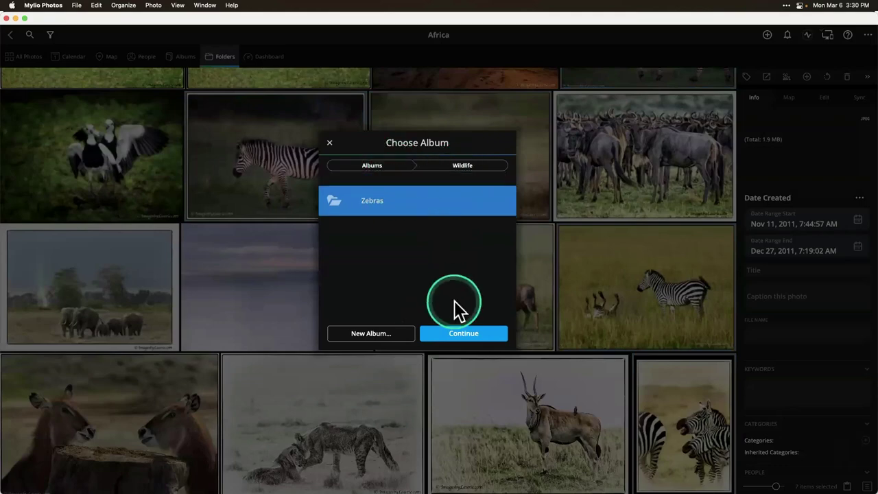
pyautogui.click(453, 332)
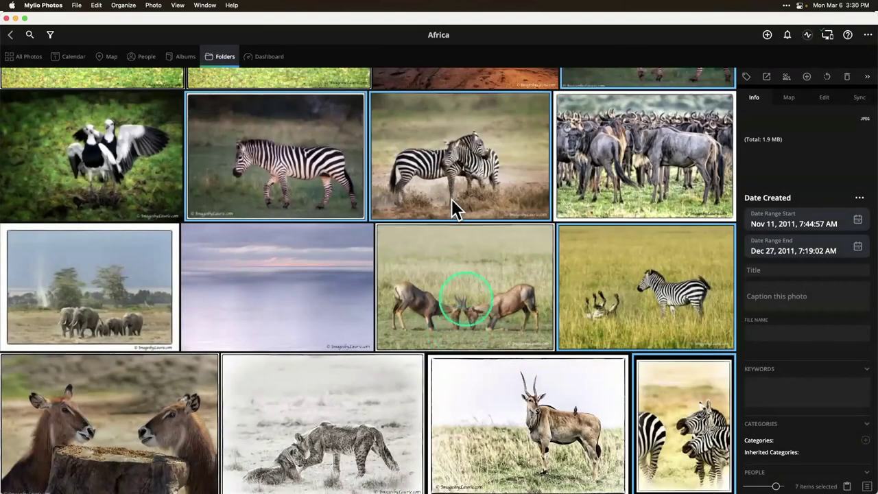
# Review the photos in the Zebras album inside Wildlife, and return to the overview of all albums
pyautogui.click(185, 56)
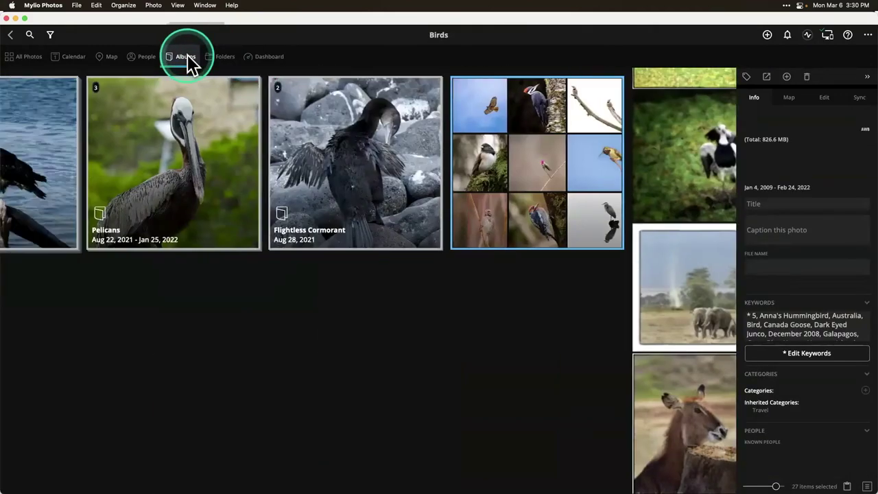
pyautogui.click(186, 57)
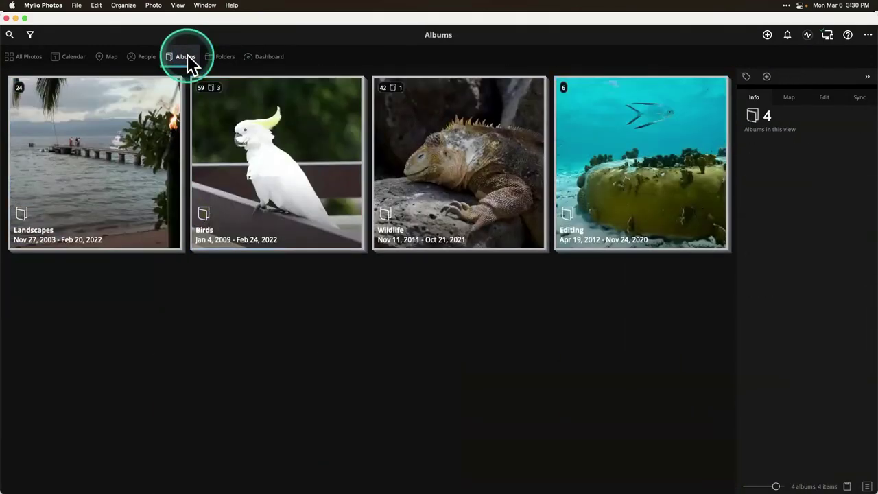
pyautogui.click(443, 187)
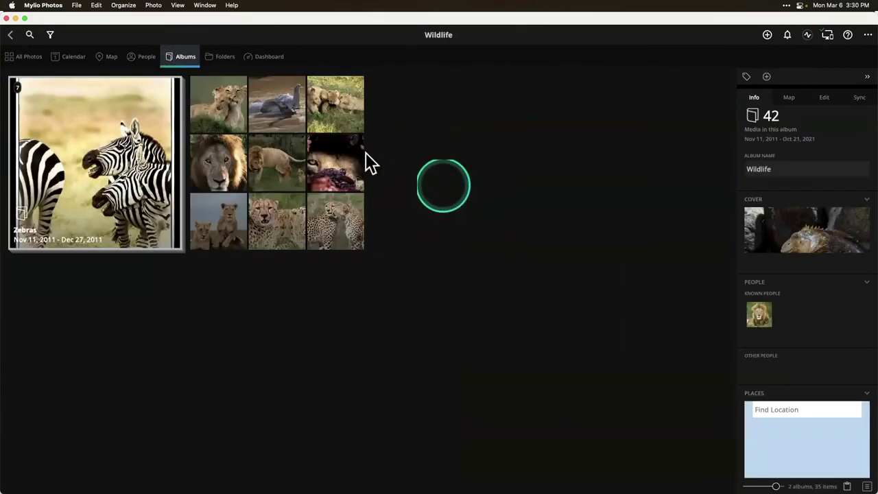
pyautogui.click(108, 149)
pyautogui.click(95, 172)
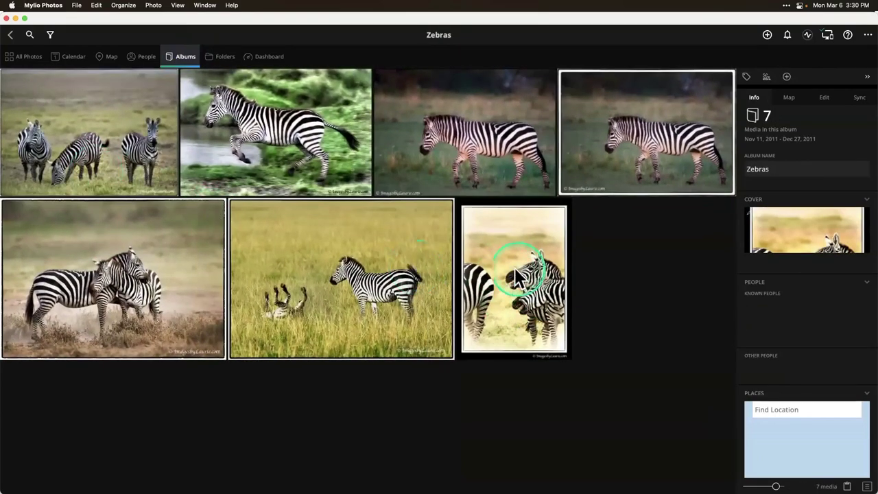
pyautogui.click(347, 307)
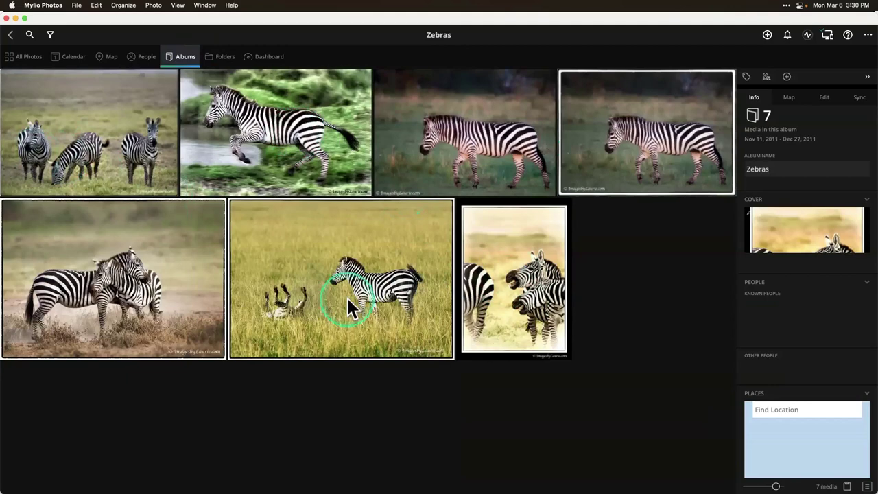
pyautogui.click(202, 321)
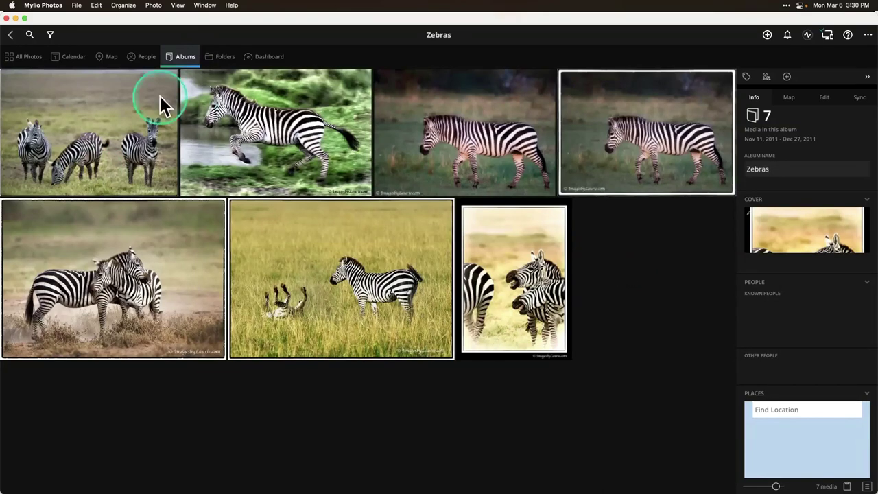
pyautogui.click(185, 55)
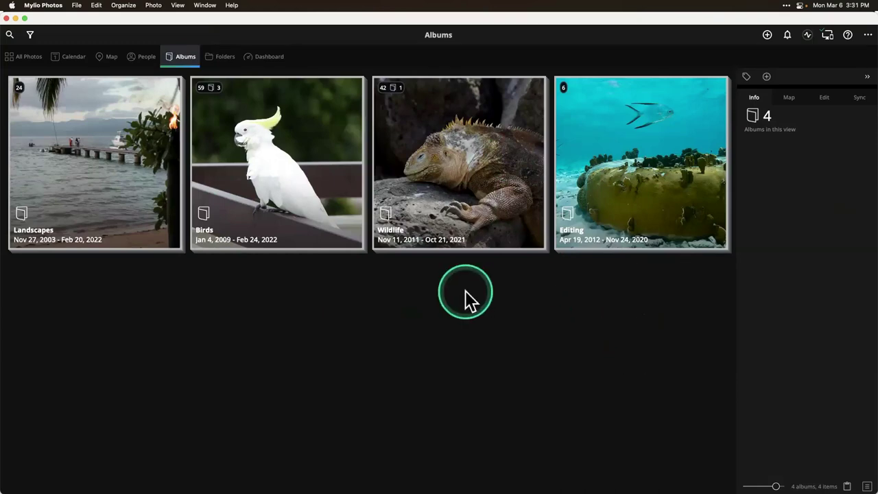
# Browse the Kenya photos under Trips in the Sample Library folder, and return to the overview of all folders
pyautogui.click(221, 56)
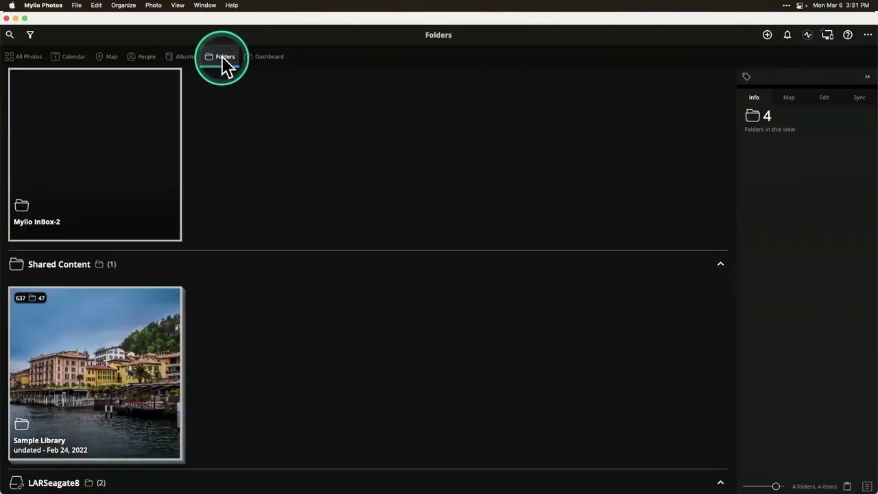
pyautogui.scroll(-5, 103, 366)
pyautogui.scroll(3, 103, 365)
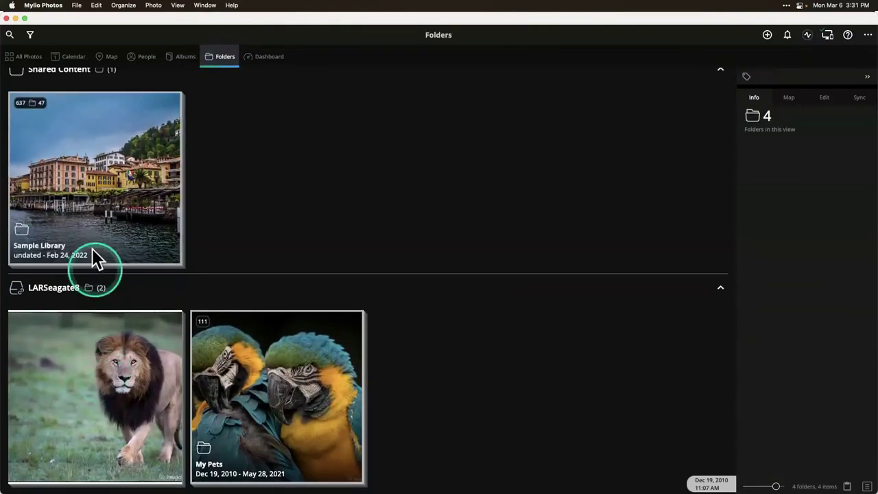
pyautogui.doubleClick(92, 248)
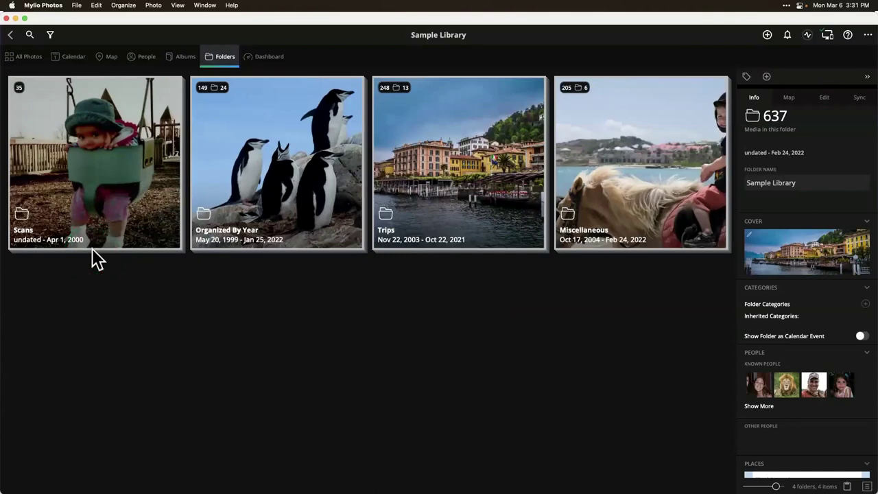
pyautogui.doubleClick(442, 174)
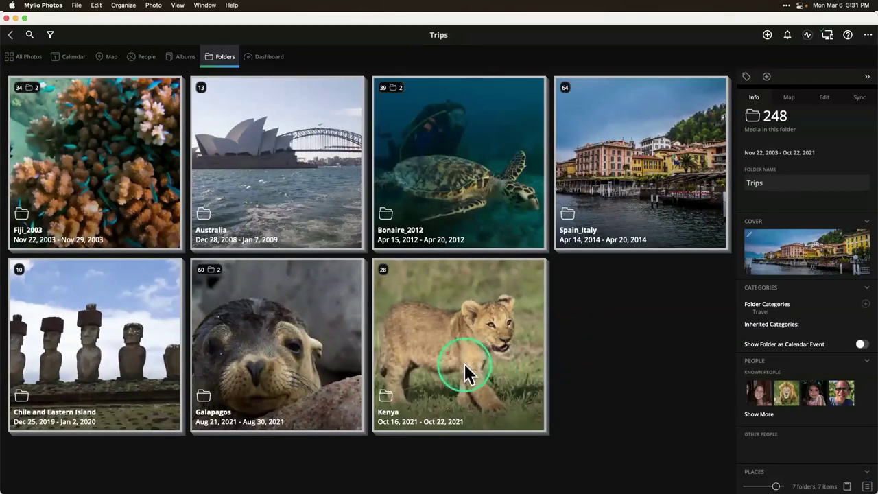
pyautogui.doubleClick(434, 364)
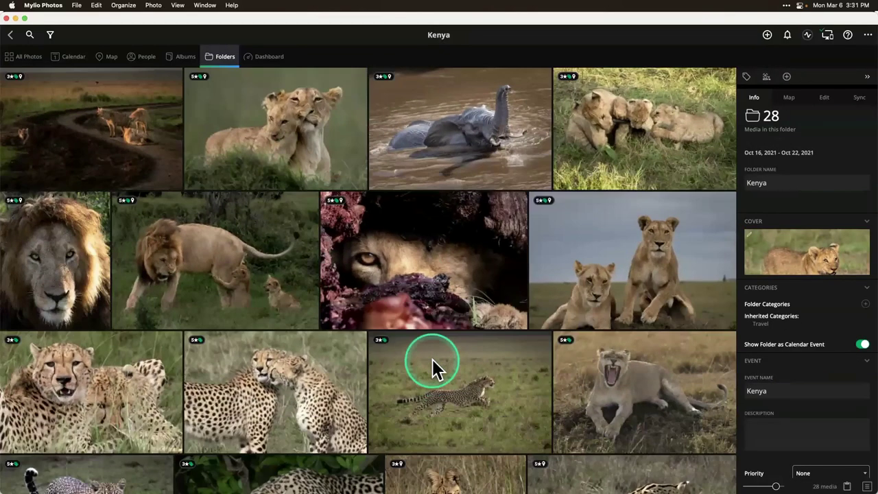
pyautogui.scroll(-5, 431, 359)
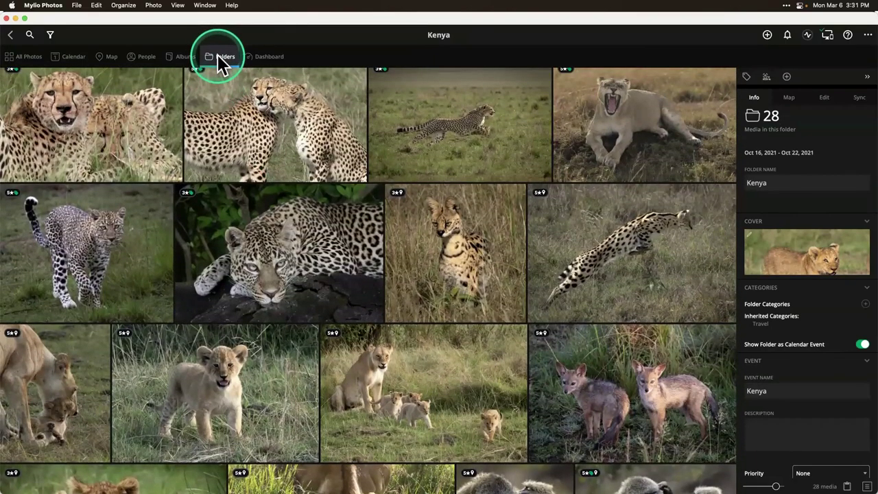
pyautogui.click(218, 57)
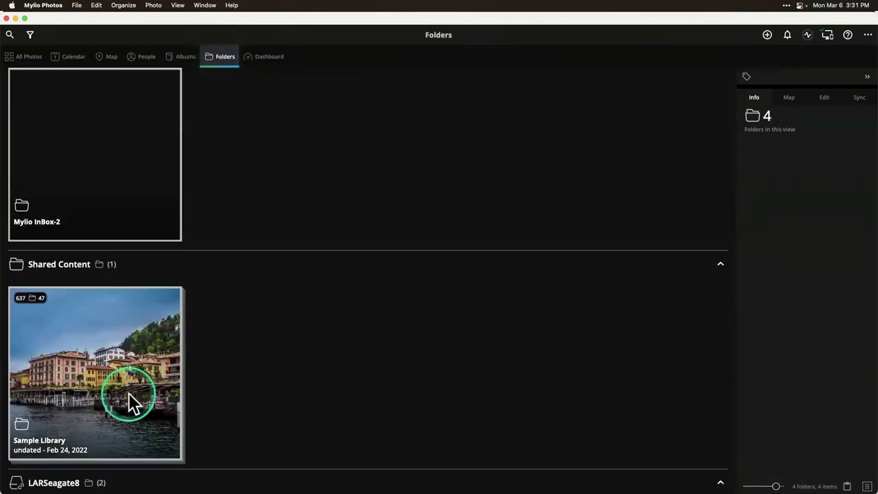
# Browse the Underwater photos of the Bonaire_2012 trip, found under Trips in the Sample Library folder
pyautogui.scroll(-3, 129, 396)
pyautogui.scroll(2, 128, 393)
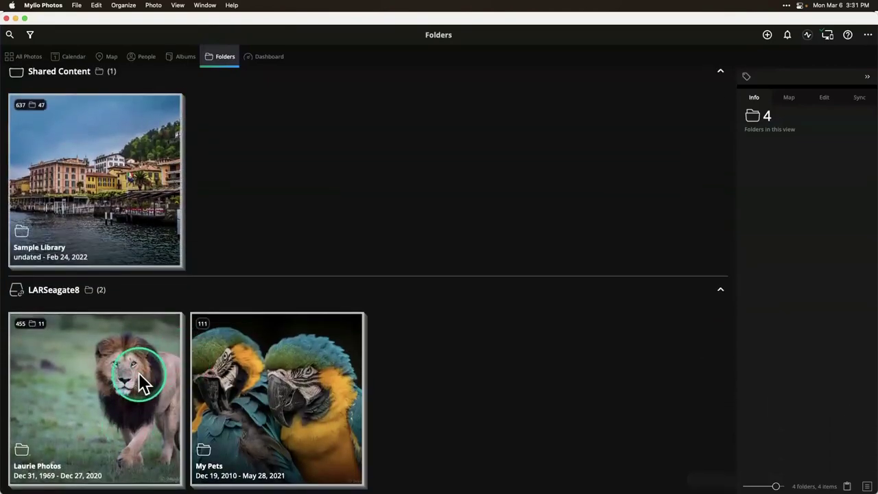
pyautogui.click(114, 204)
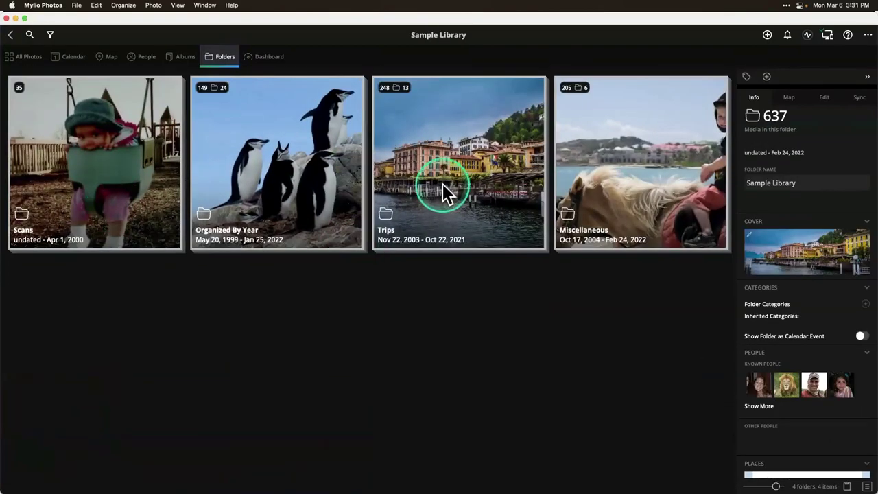
pyautogui.click(442, 183)
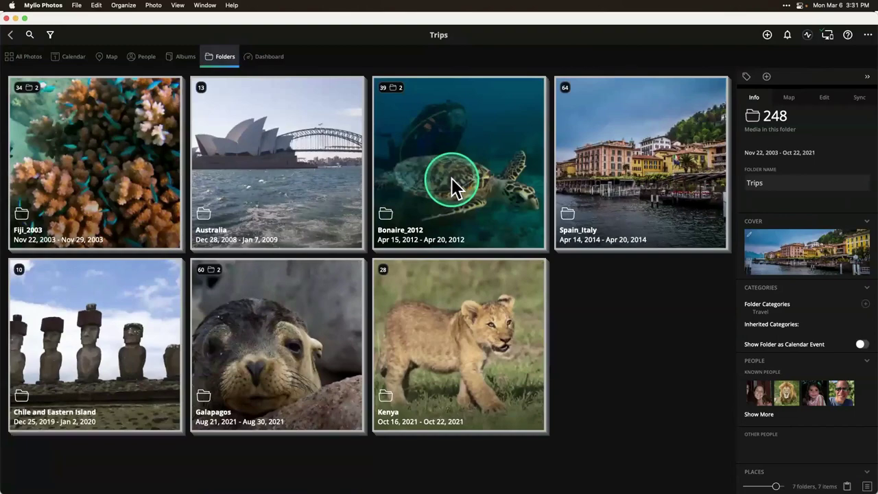
pyautogui.doubleClick(451, 177)
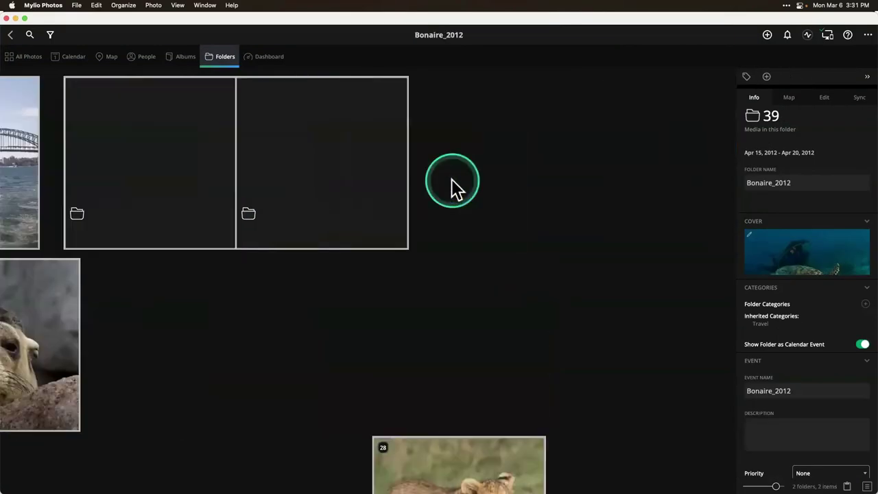
pyautogui.doubleClick(105, 177)
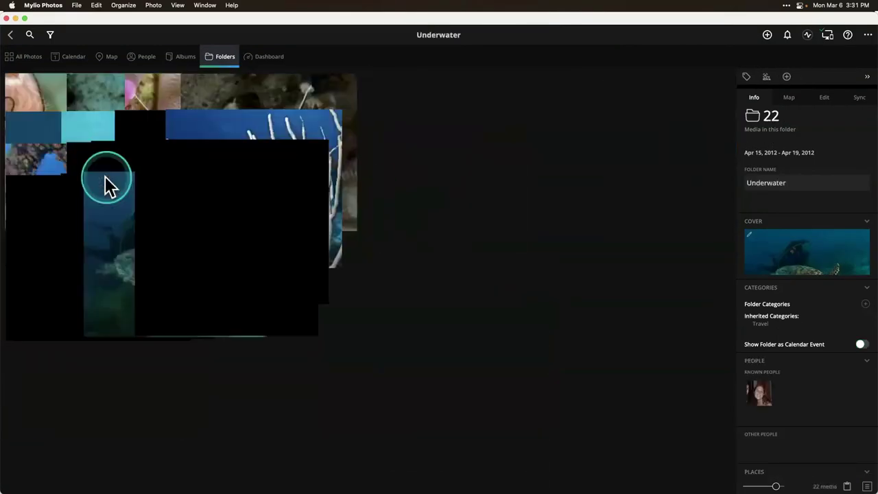
pyautogui.scroll(-4, 407, 327)
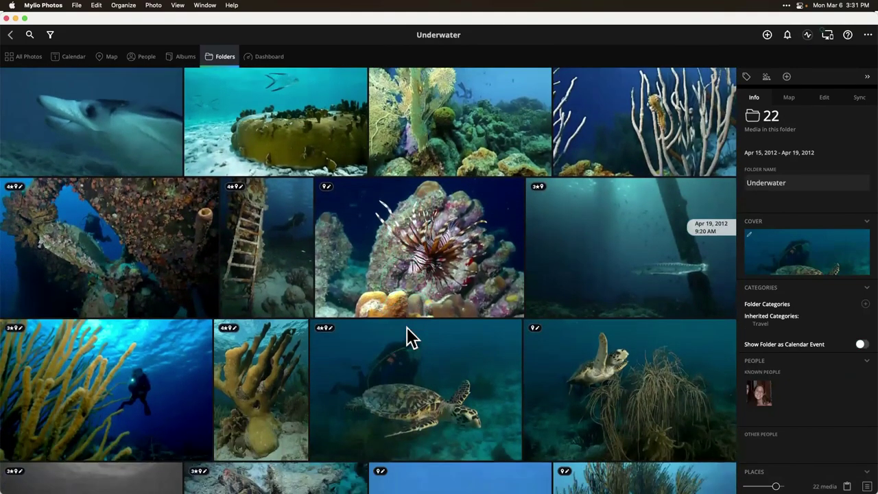
pyautogui.scroll(-3, 407, 328)
pyautogui.scroll(-4, 406, 327)
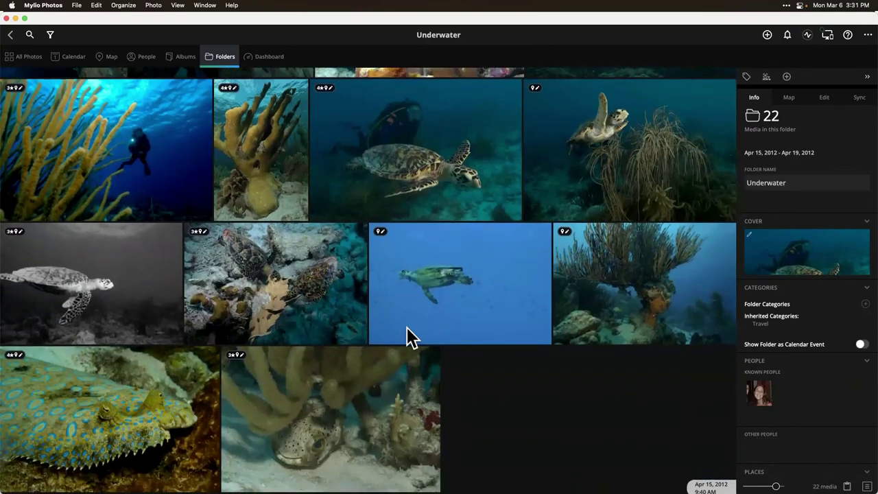
pyautogui.scroll(5, 407, 327)
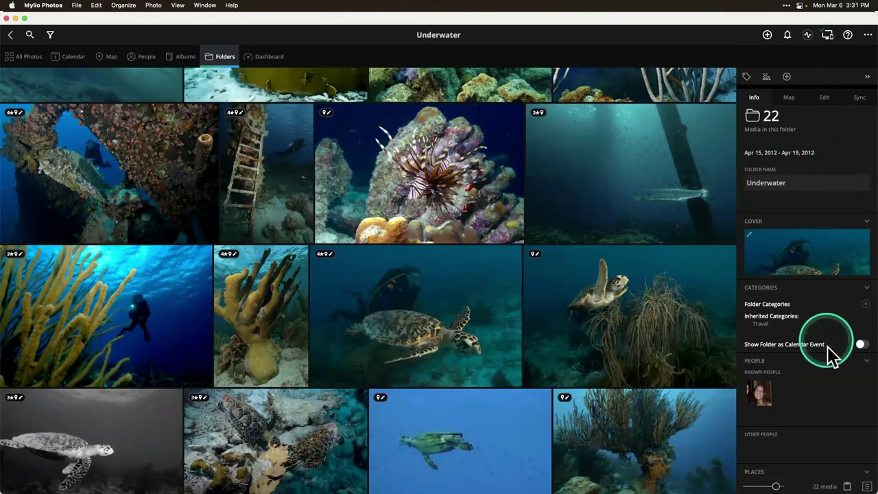
# Set the Underwater folder to show as a calendar event
pyautogui.click(861, 345)
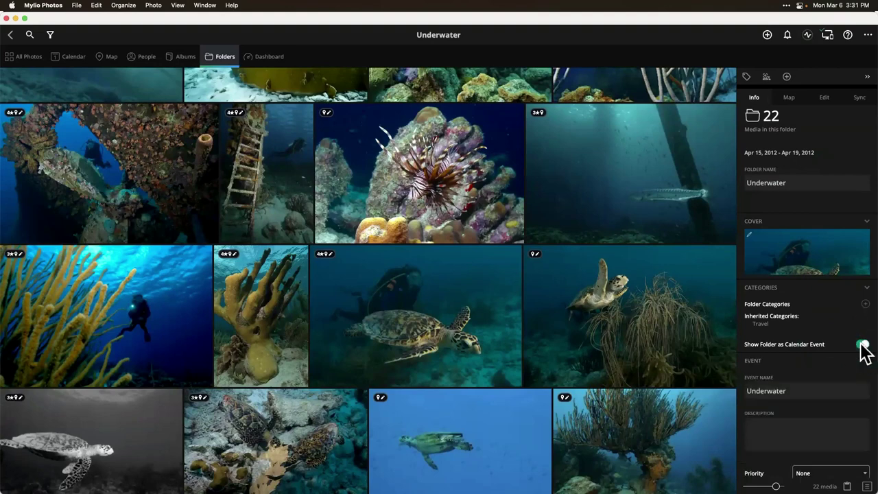
pyautogui.click(862, 346)
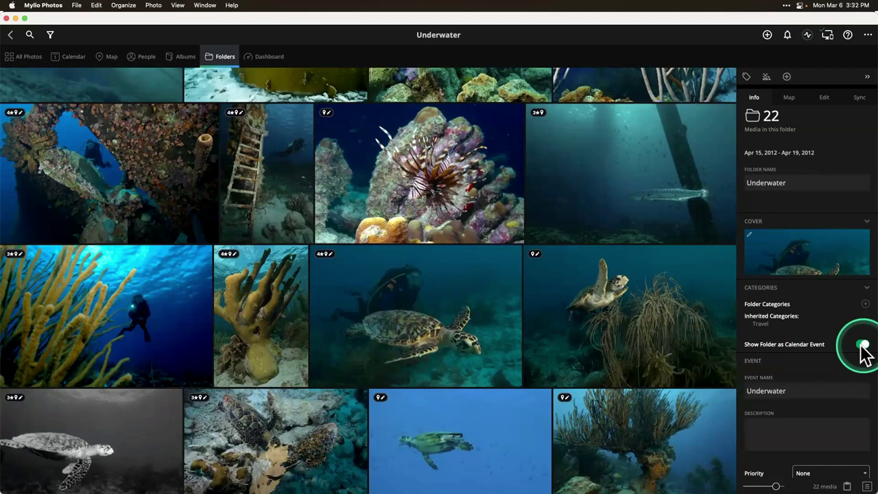
pyautogui.click(841, 355)
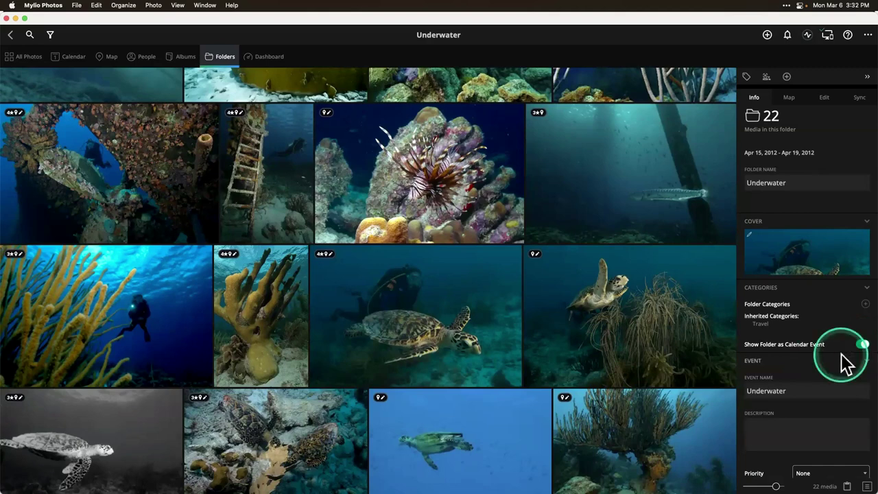
pyautogui.click(859, 345)
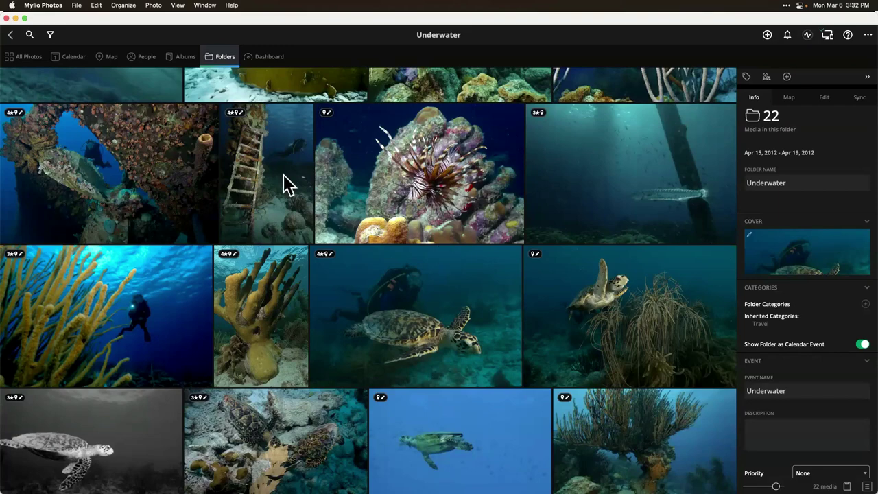
# View the albums nested inside the Birds album, and return to the overview of all photos
pyautogui.click(172, 57)
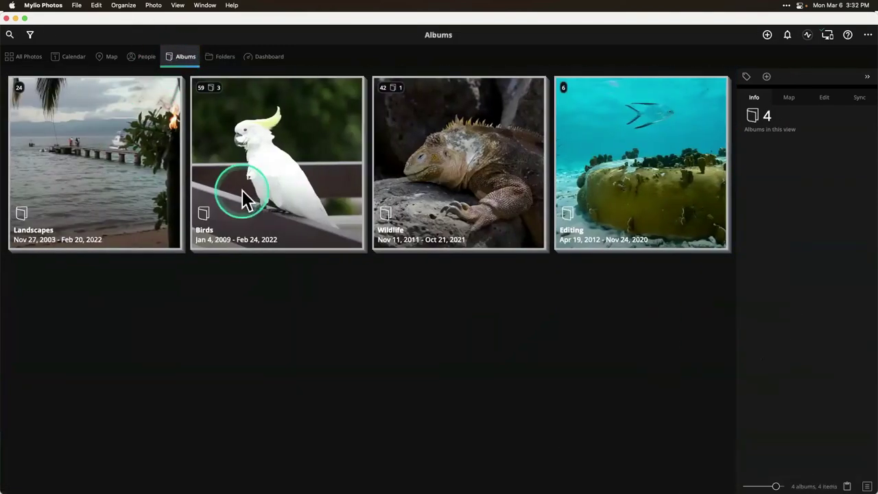
pyautogui.click(243, 191)
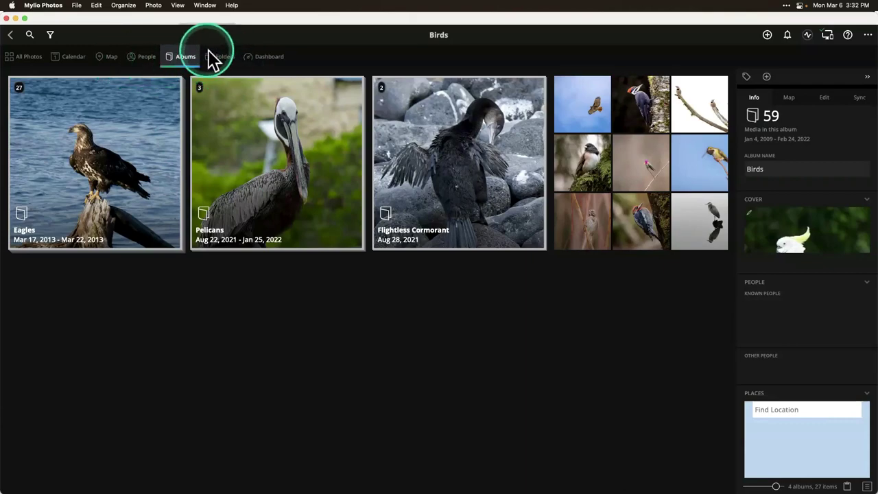
pyautogui.click(24, 59)
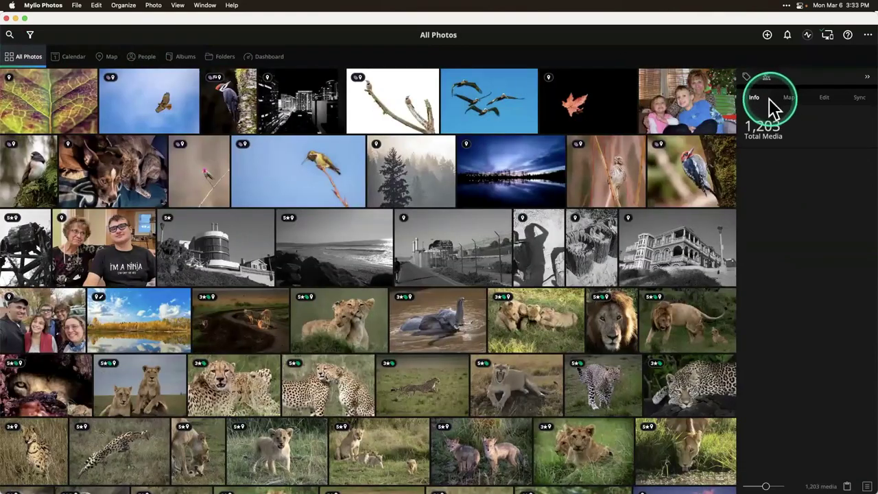
# Show the flag, rating and label controls, and open the photo of the yawning lioness lying in the grass
pyautogui.click(748, 78)
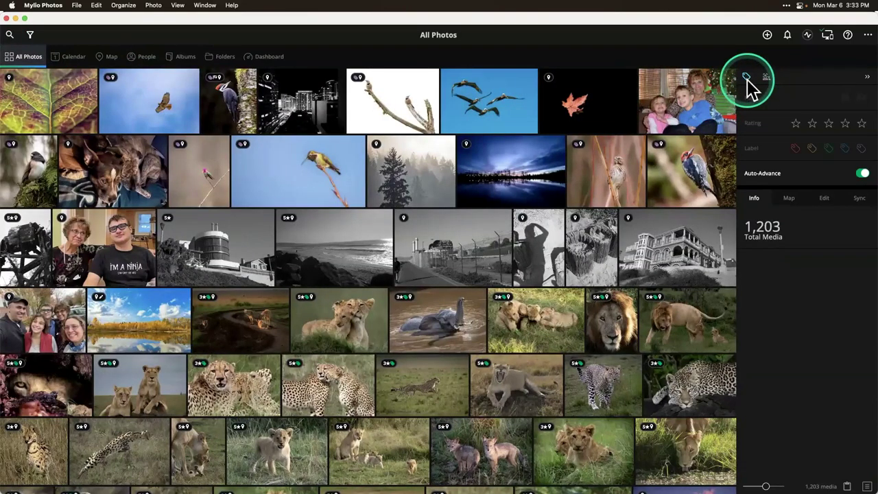
pyautogui.scroll(-2, 456, 233)
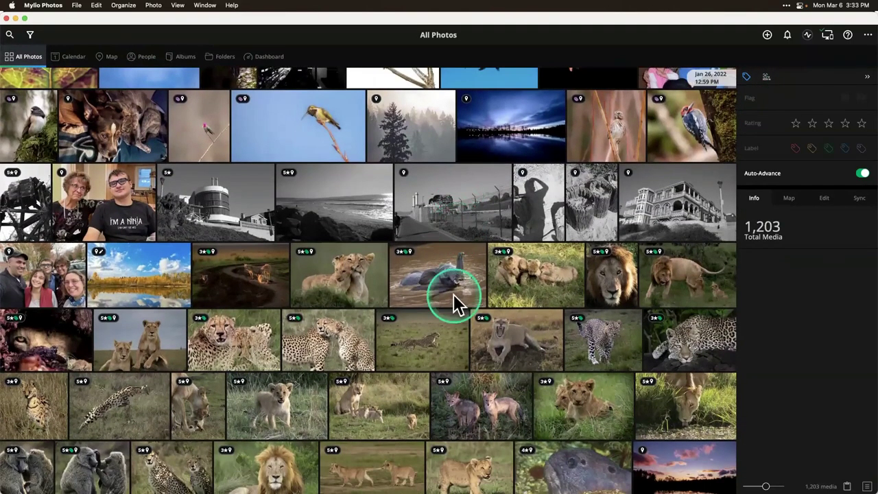
pyautogui.doubleClick(508, 335)
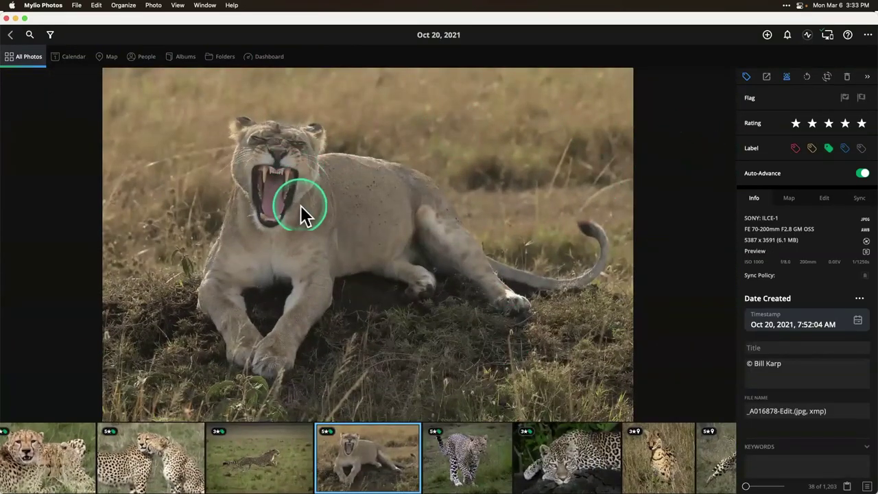
# Collapse the photo's information pane to a narrow strip, expand it to compare, and collapse it again
pyautogui.click(866, 77)
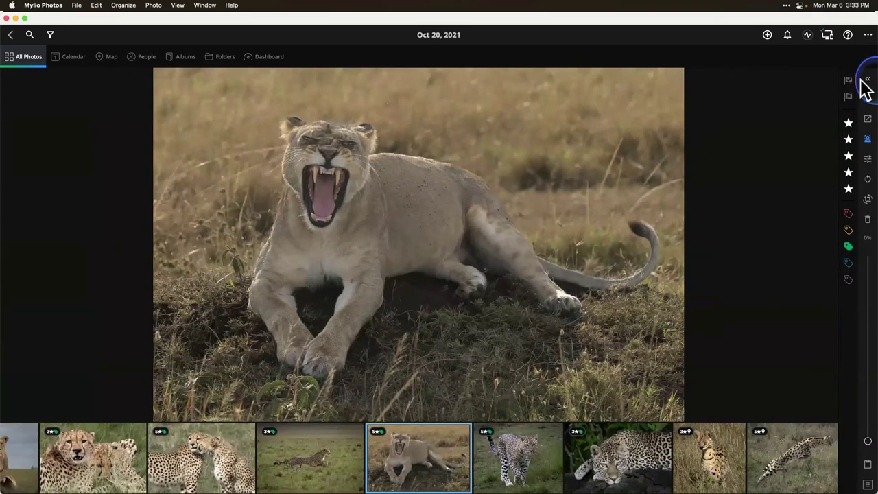
pyautogui.click(865, 80)
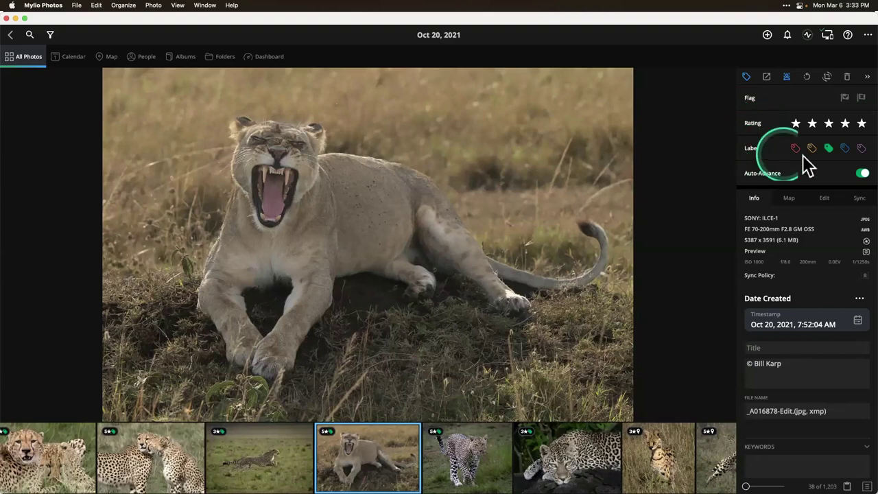
pyautogui.click(866, 77)
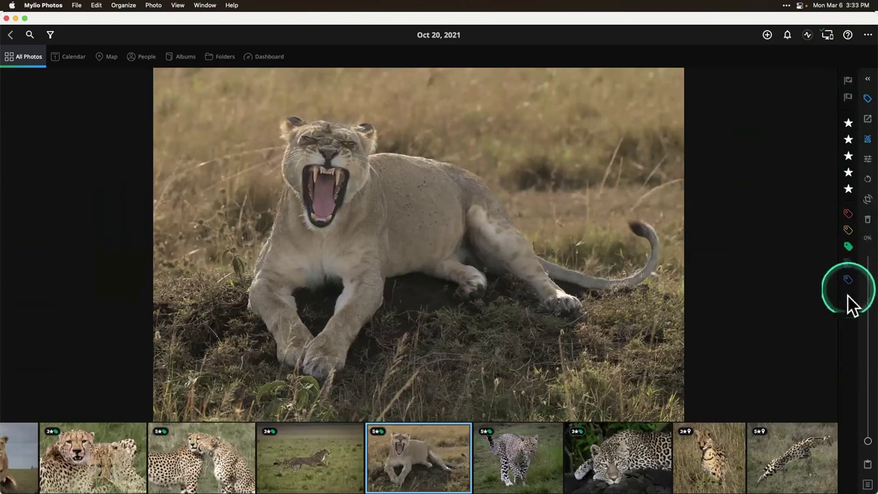
# Start QuickReview from the yawning lioness photo, and step to the neighbouring walking leopard and back
pyautogui.click(867, 34)
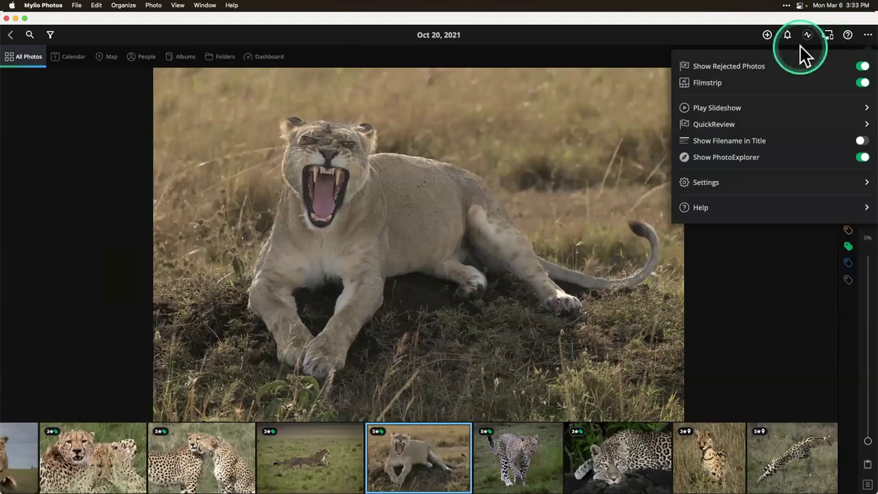
pyautogui.click(717, 123)
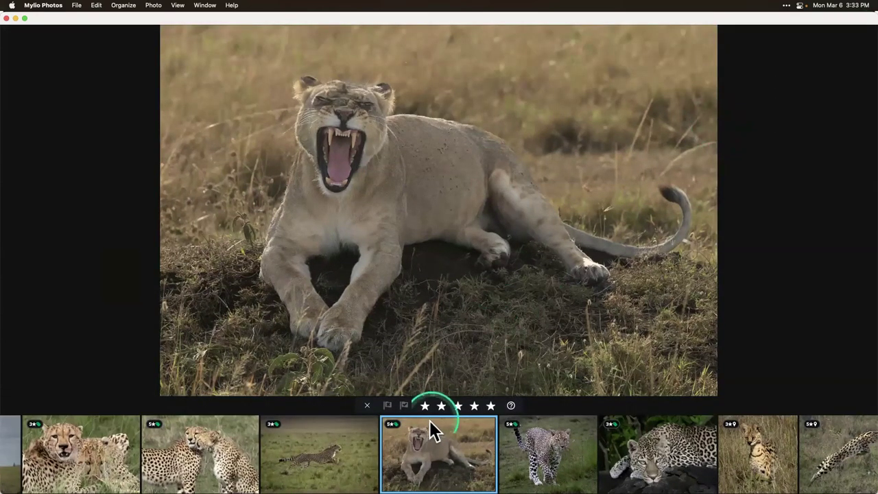
pyautogui.click(462, 450)
pyautogui.hscroll(2, 461, 447)
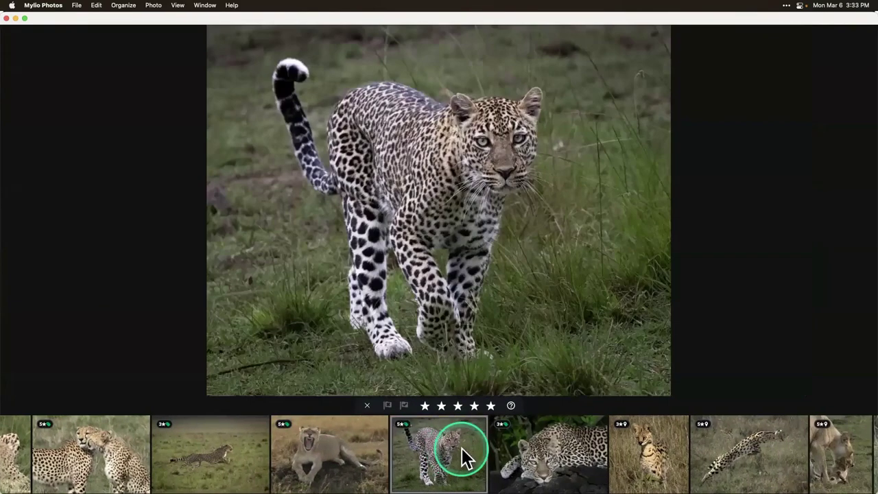
pyautogui.hscroll(-2, 461, 448)
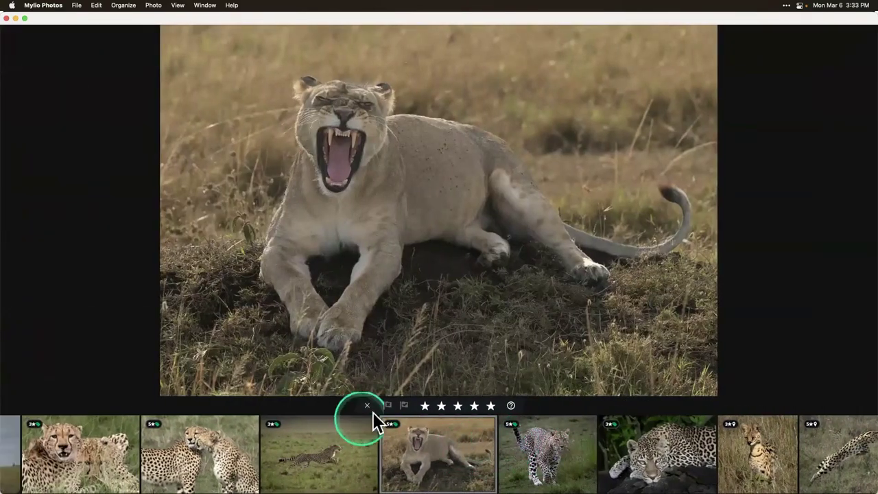
pyautogui.press('5')
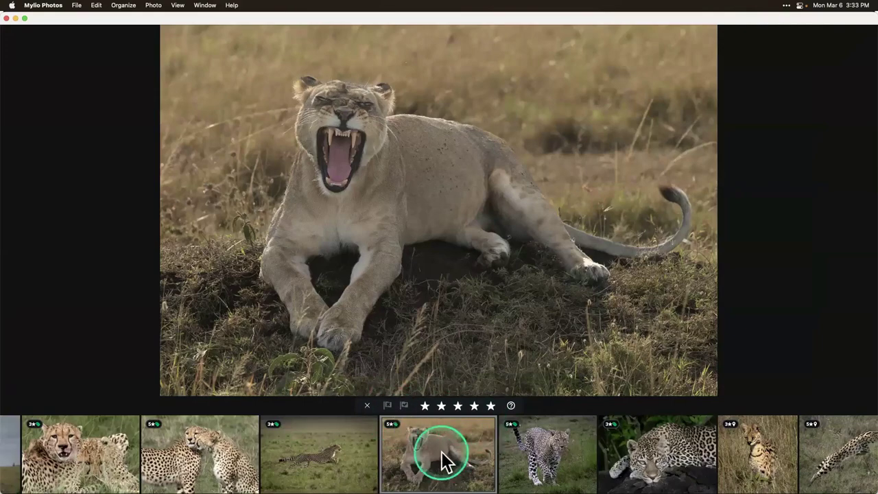
# Read the QuickReview help, leave QuickReview, and return to the overview of all photos
pyautogui.click(511, 406)
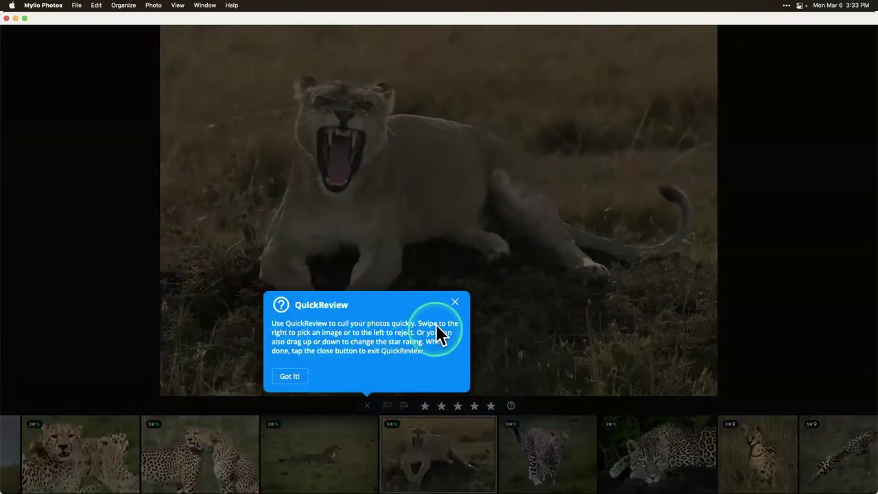
pyautogui.click(455, 301)
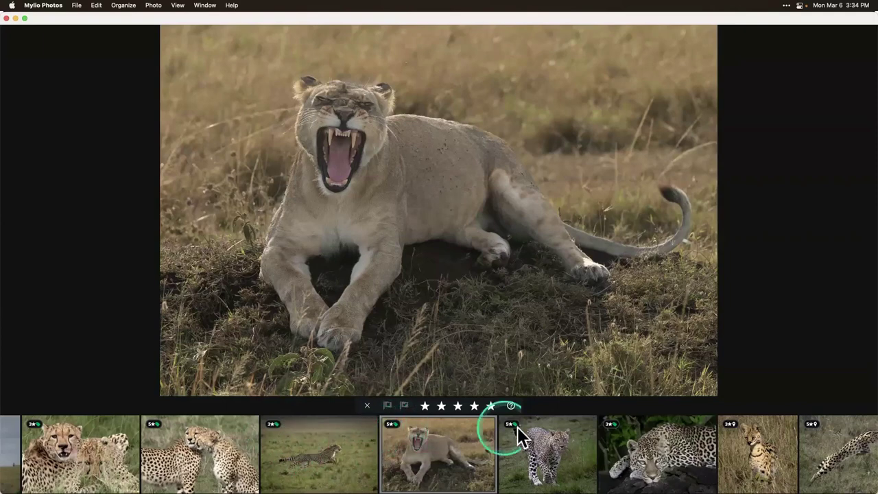
pyautogui.click(436, 147)
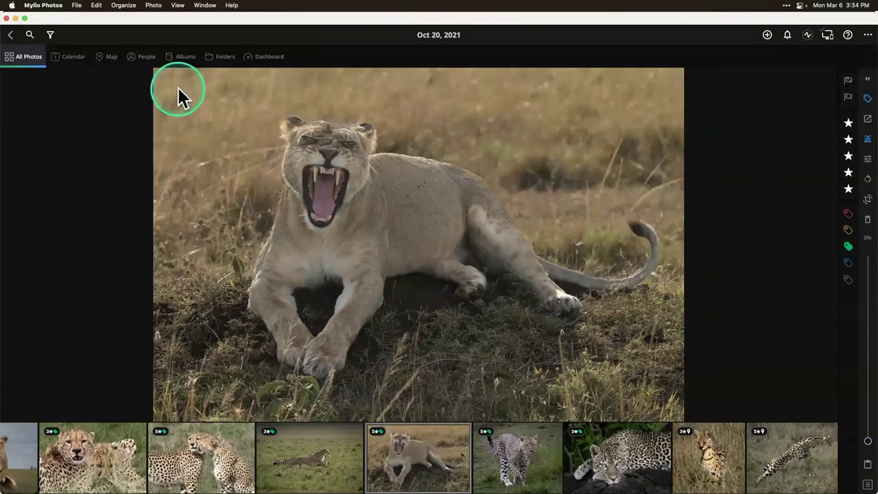
pyautogui.press('Escape')
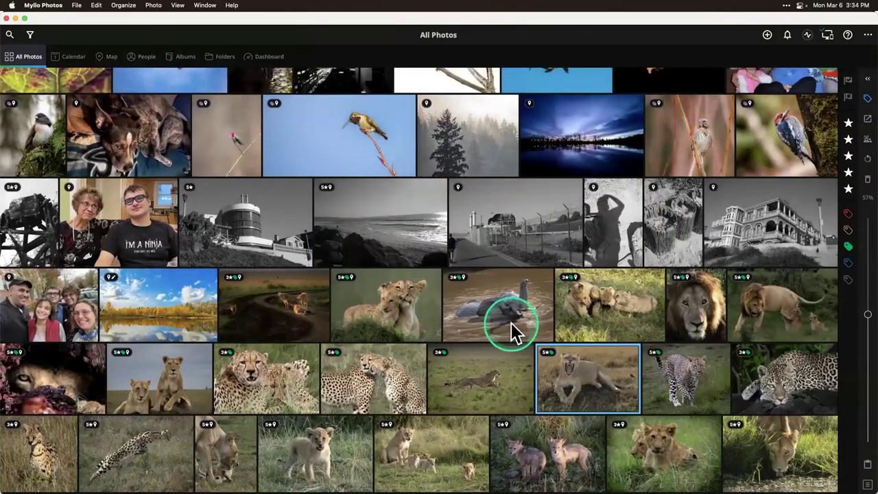
# Open the Africa folder inside the lion-cover photo folder on the LARSeagate8 drive
pyautogui.scroll(-3, 511, 323)
pyautogui.scroll(-3, 511, 323)
pyautogui.scroll(6, 489, 275)
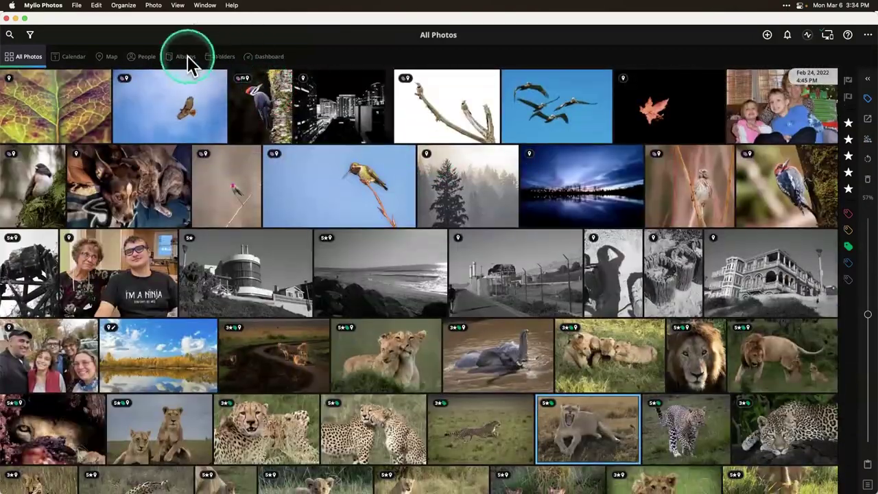
pyautogui.click(186, 57)
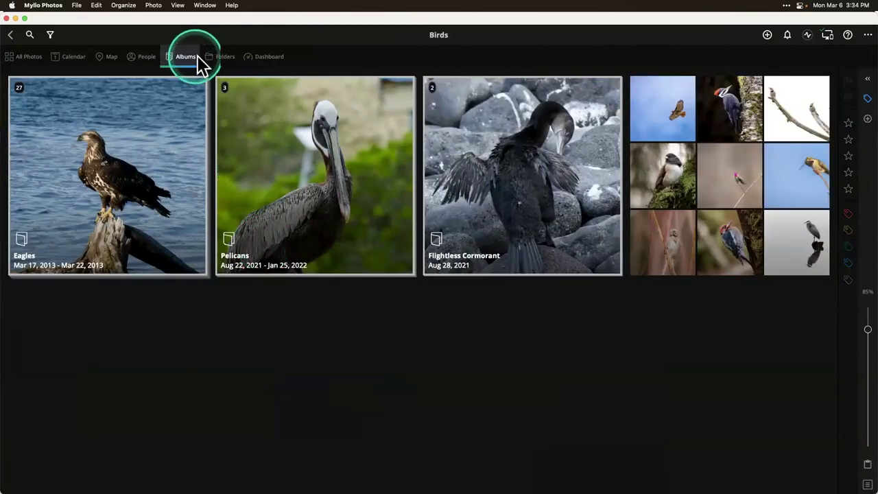
pyautogui.click(226, 57)
pyautogui.scroll(-5, 118, 363)
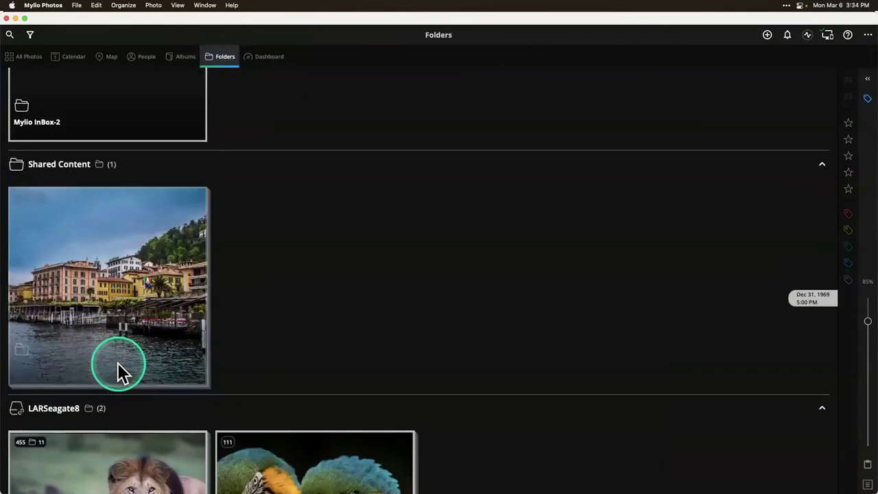
pyautogui.click(117, 363)
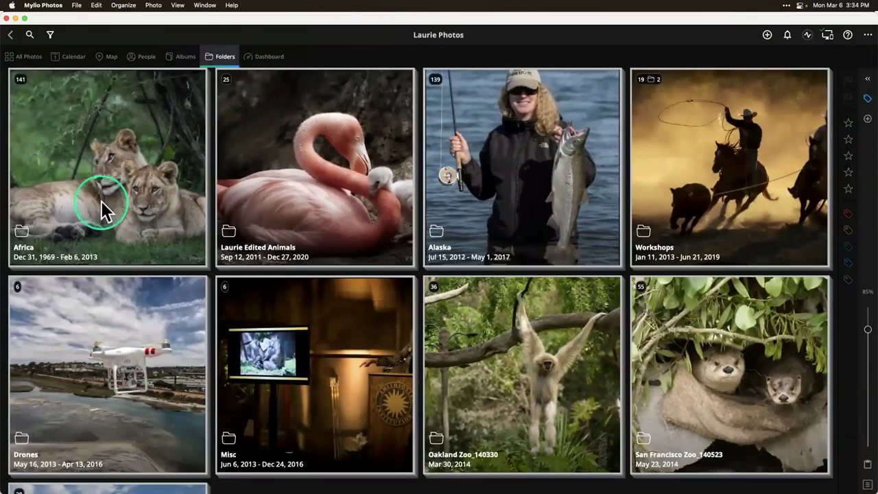
pyautogui.click(103, 203)
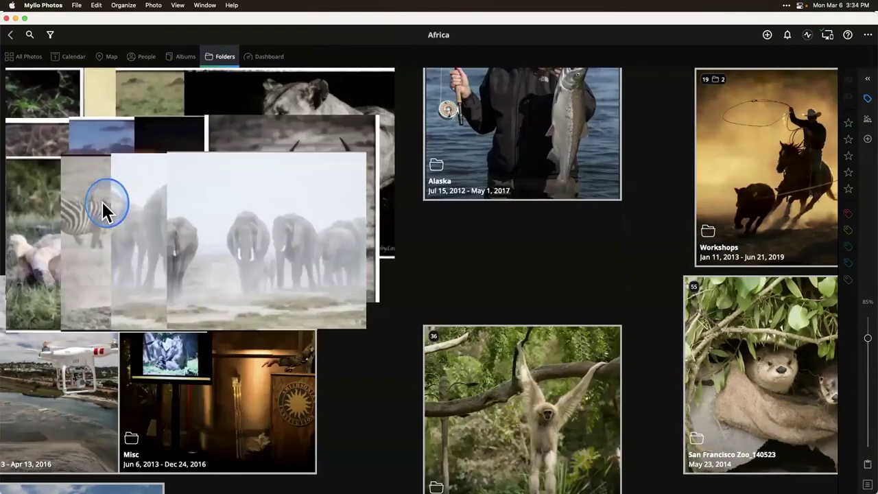
# Open the first of the two matching hippo photos in the Africa folder at full size and browse the neighbouring photos
pyautogui.scroll(-10, 339, 404)
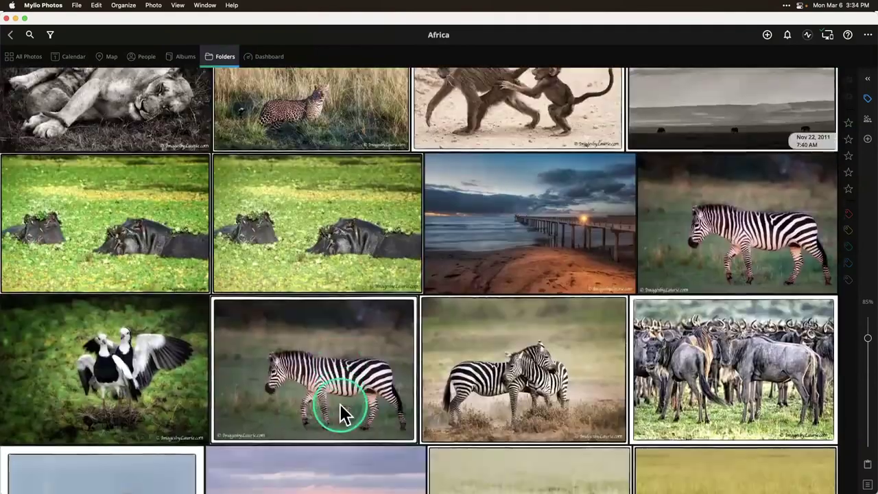
pyautogui.click(123, 215)
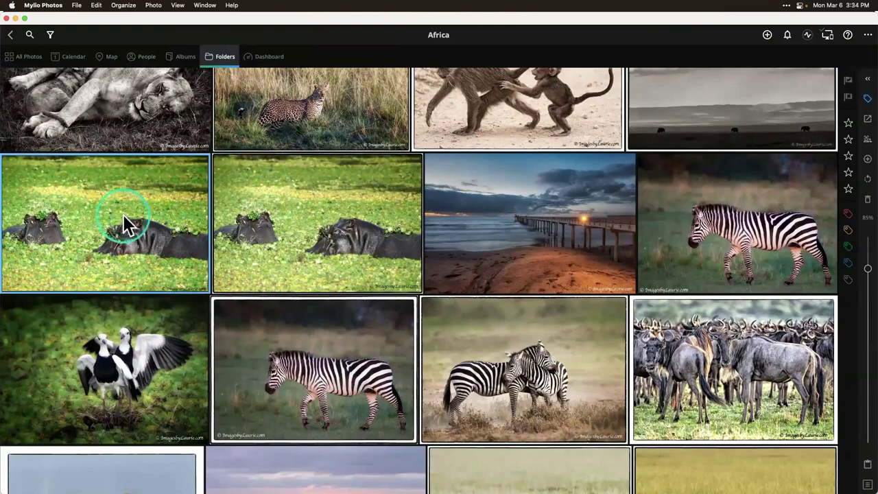
pyautogui.doubleClick(122, 215)
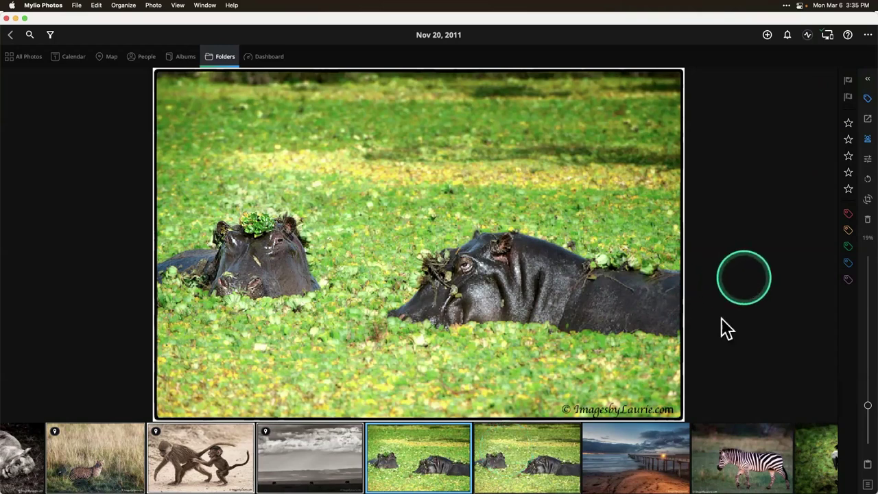
pyautogui.hscroll(1, 729, 464)
pyautogui.hscroll(3, 726, 463)
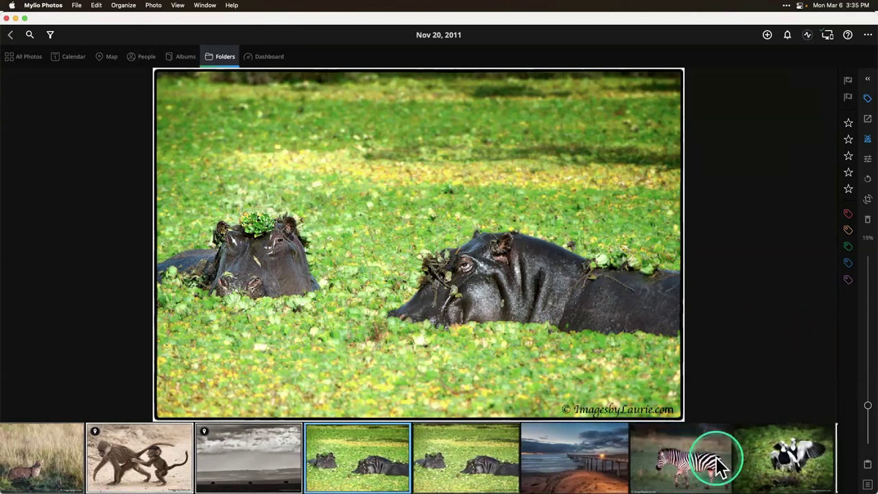
pyautogui.hscroll(9, 715, 464)
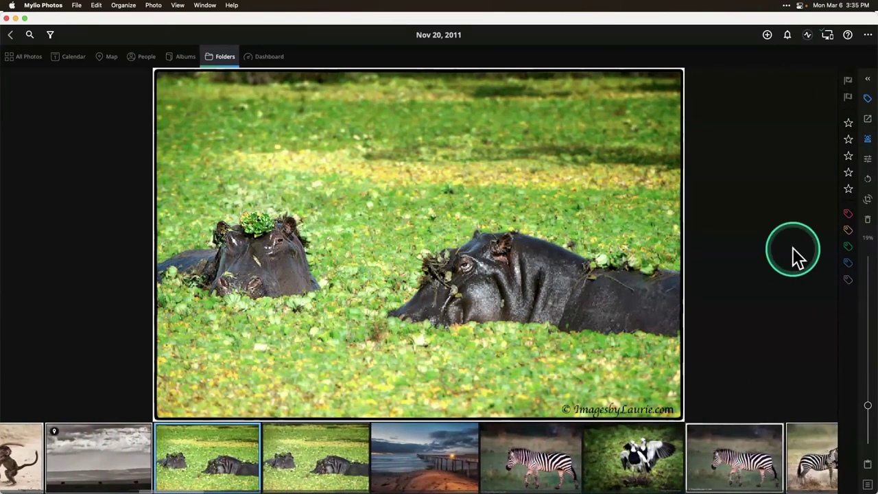
pyautogui.click(795, 152)
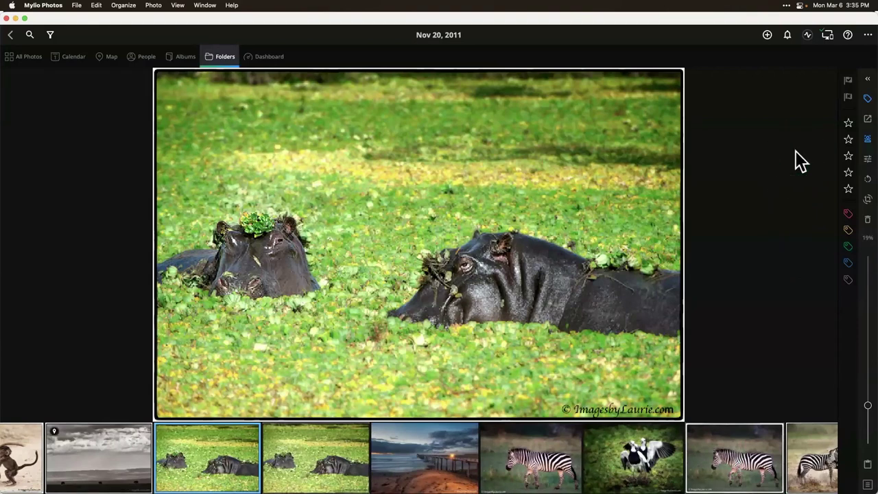
pyautogui.click(795, 150)
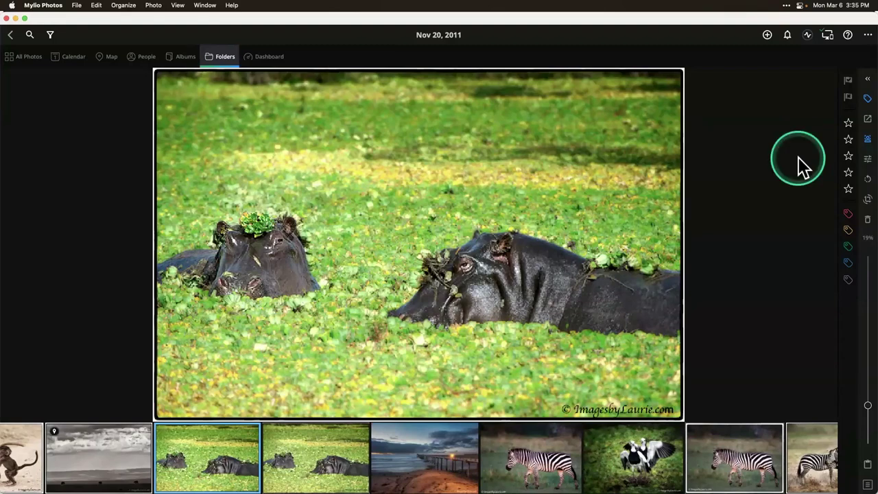
pyautogui.click(835, 222)
pyautogui.click(764, 257)
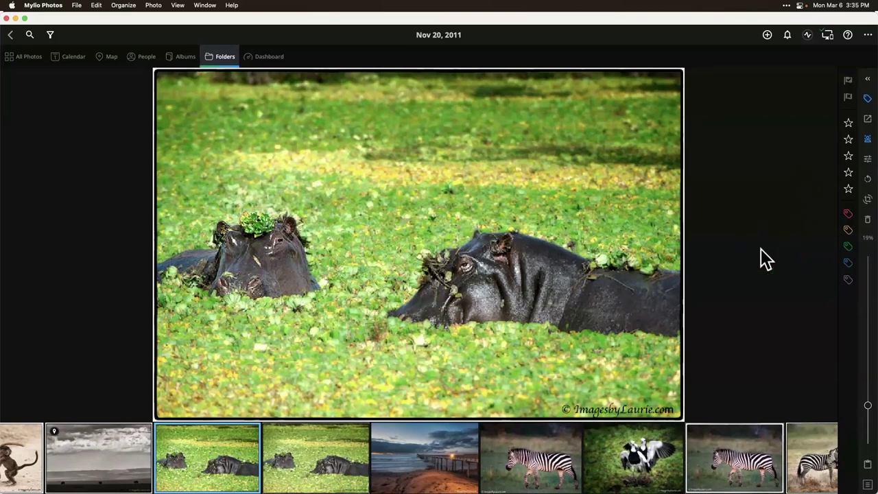
pyautogui.moveTo(773, 255)
pyautogui.mouseDown()
pyautogui.moveTo(807, 300)
pyautogui.moveTo(789, 298)
pyautogui.mouseUp()
pyautogui.moveTo(845, 96)
pyautogui.mouseDown()
pyautogui.moveTo(809, 144)
pyautogui.moveTo(787, 135)
pyautogui.moveTo(844, 124)
pyautogui.moveTo(777, 231)
pyautogui.moveTo(772, 189)
pyautogui.mouseUp()
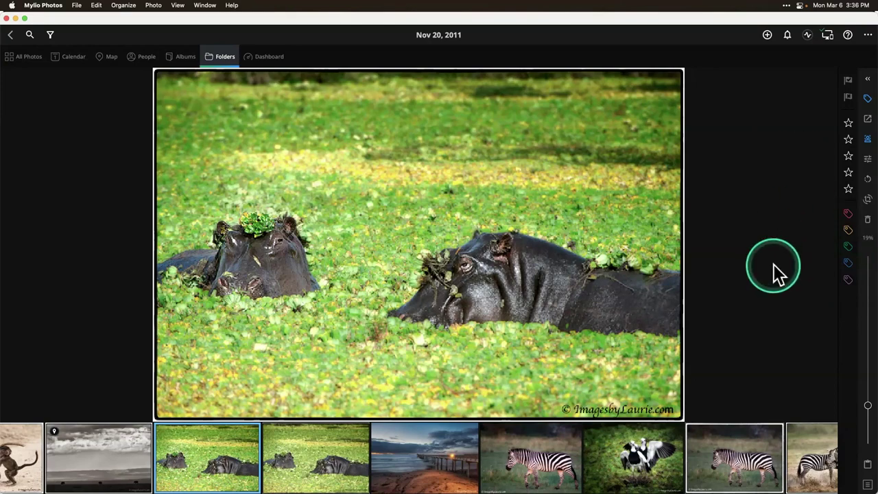
# Expand the hippo photo's information pane, bring up the search field, and return to the Africa folder
pyautogui.click(866, 78)
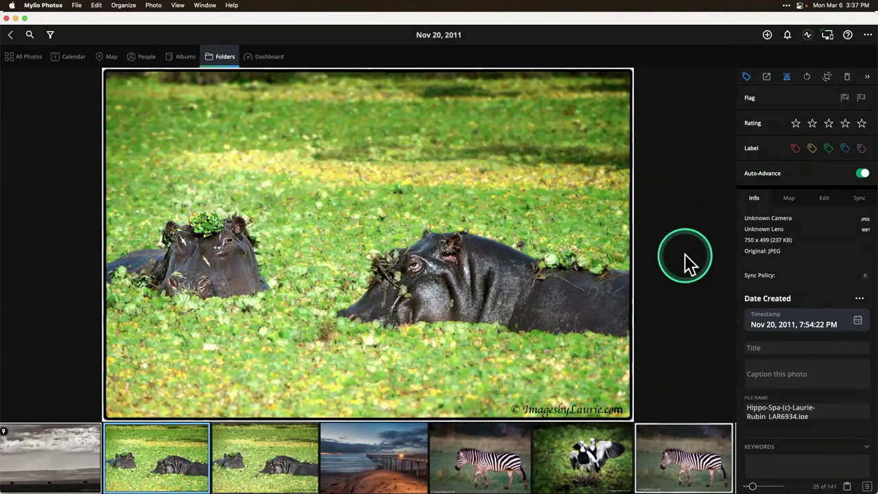
pyautogui.click(29, 35)
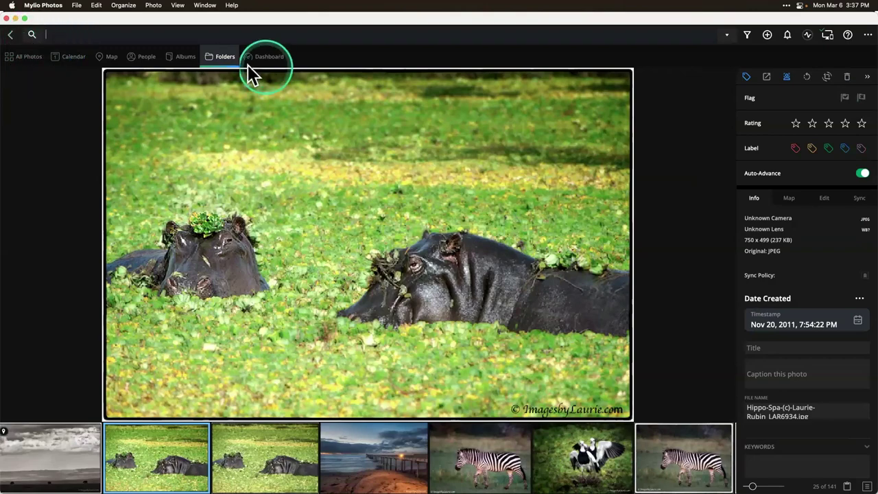
pyautogui.click(10, 34)
# Filter the Africa folder by a rating of 5 stars
pyautogui.click(50, 36)
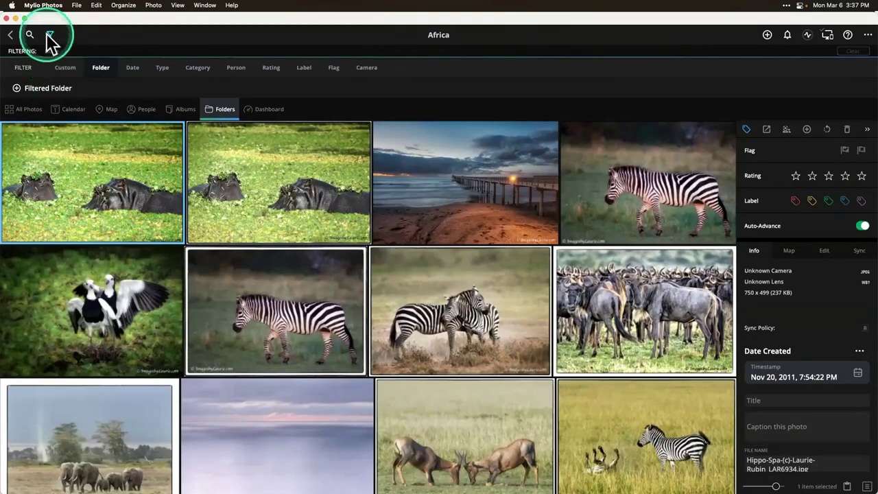
pyautogui.click(272, 71)
pyautogui.click(172, 89)
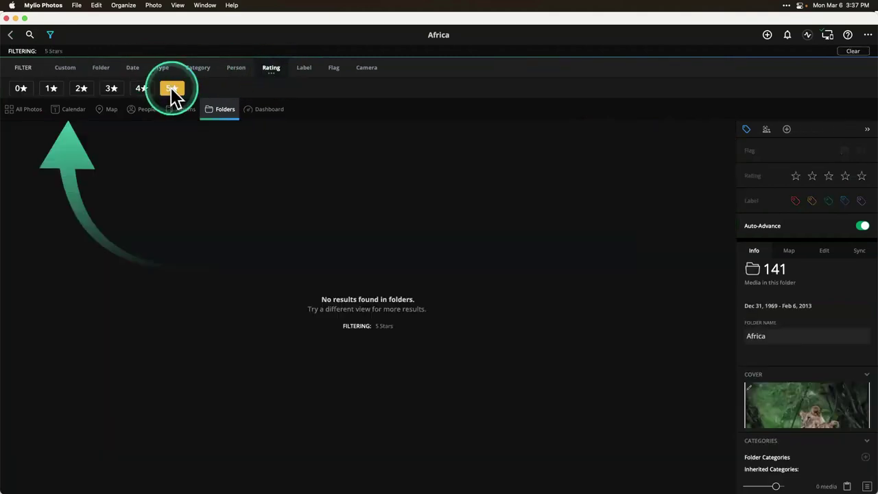
# Look at the 5-star filter in the calendar, switch to all photos, and browse through the filtered photos
pyautogui.click(75, 111)
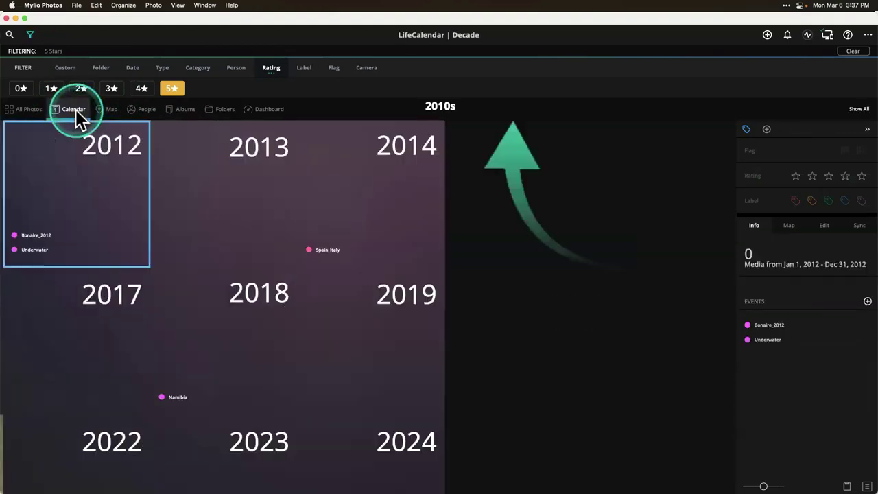
pyautogui.click(24, 108)
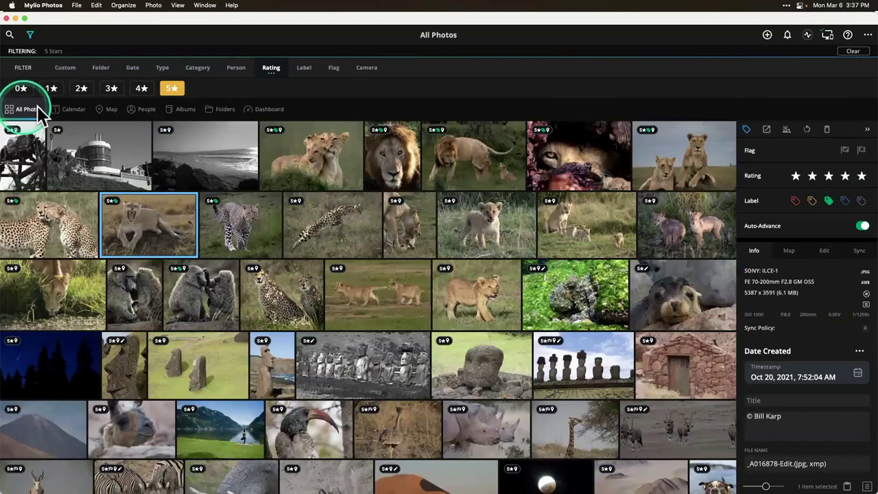
pyautogui.click(450, 163)
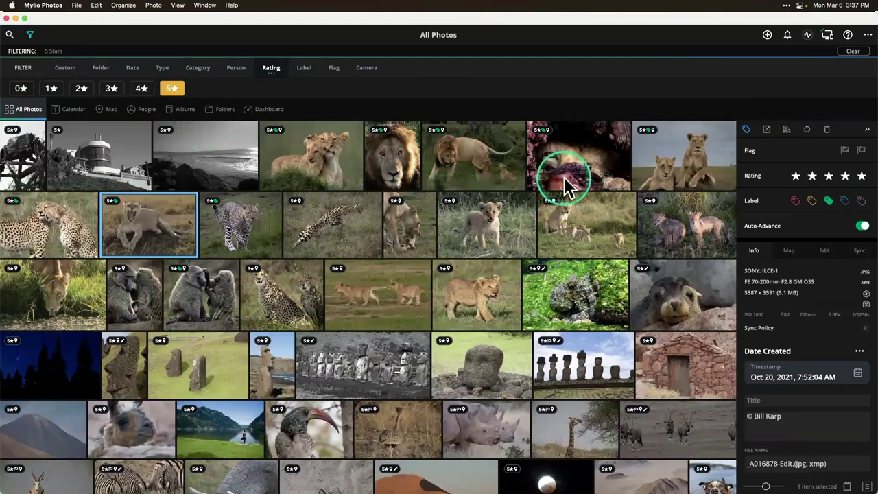
pyautogui.scroll(-3, 418, 418)
pyautogui.scroll(-5, 418, 418)
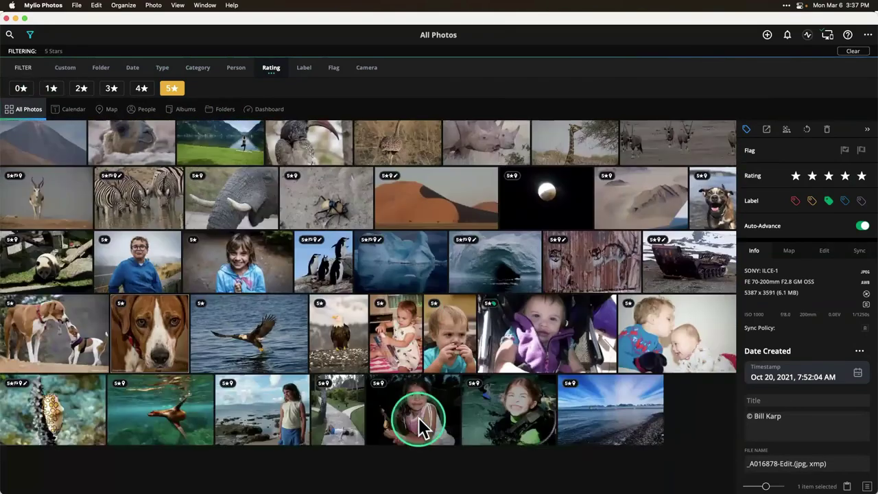
pyautogui.scroll(8, 419, 418)
pyautogui.scroll(-4, 422, 429)
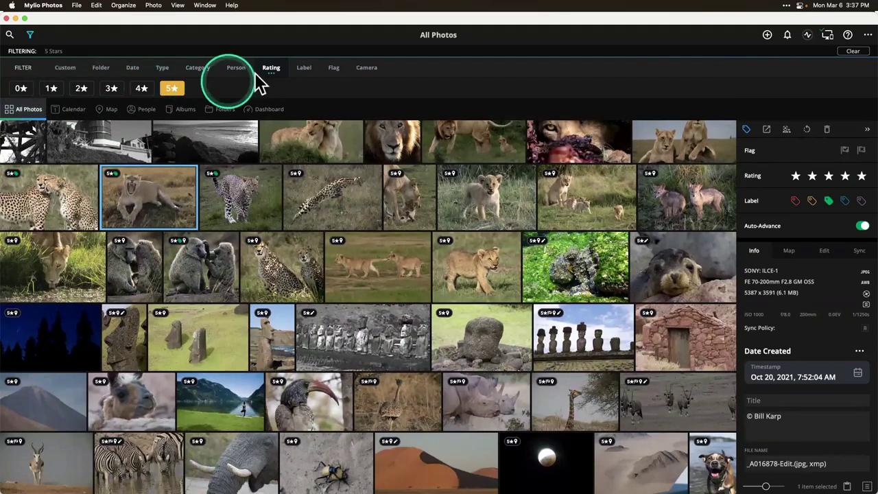
# Add the red label to the 5-star filter, check it in the calendar, and return to all photos
pyautogui.click(299, 69)
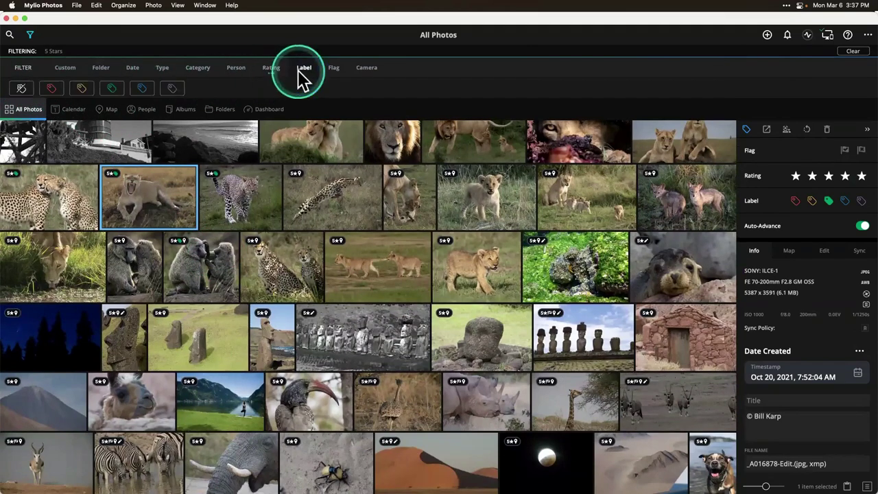
pyautogui.click(54, 86)
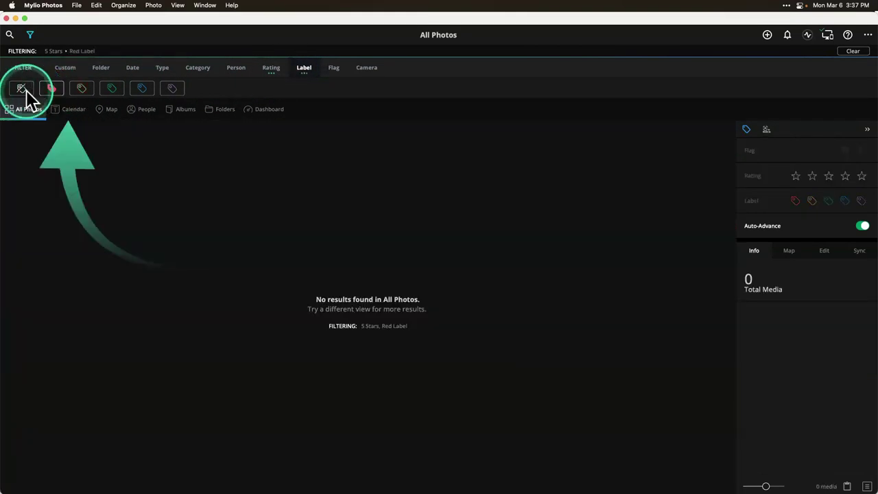
pyautogui.click(71, 112)
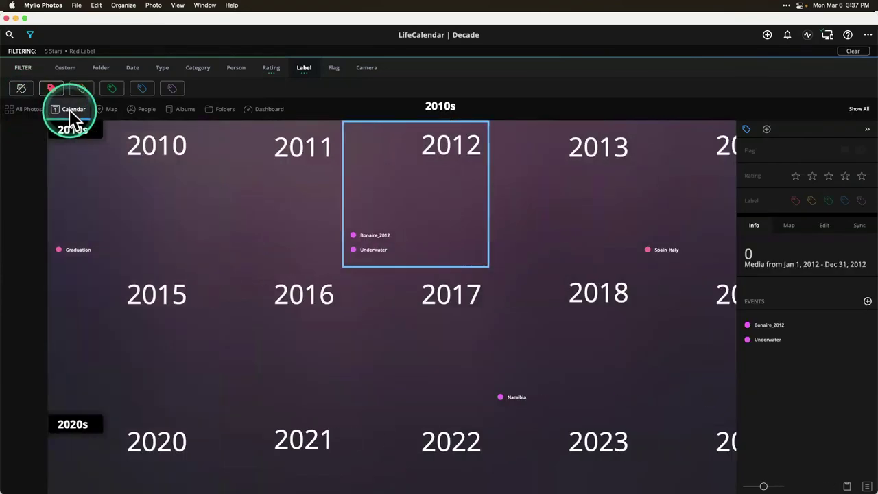
pyautogui.click(35, 113)
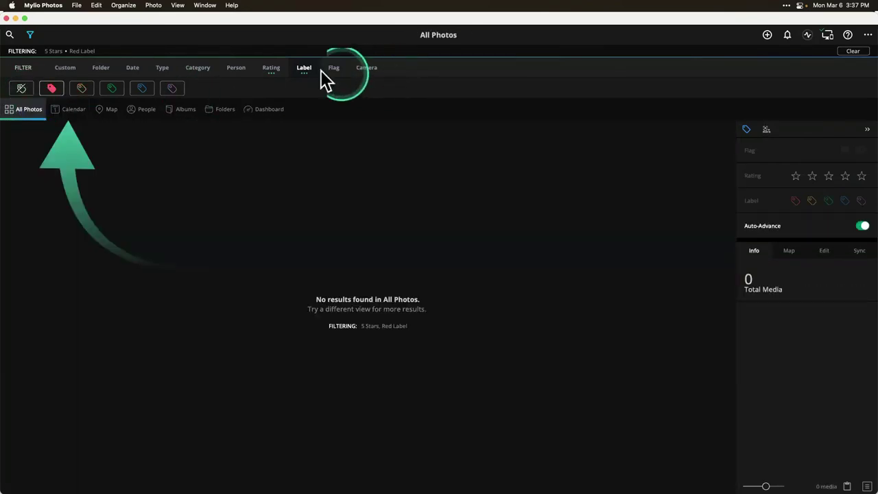
# Review the active rating and label criteria and look at the flag criteria of the filter
pyautogui.click(275, 68)
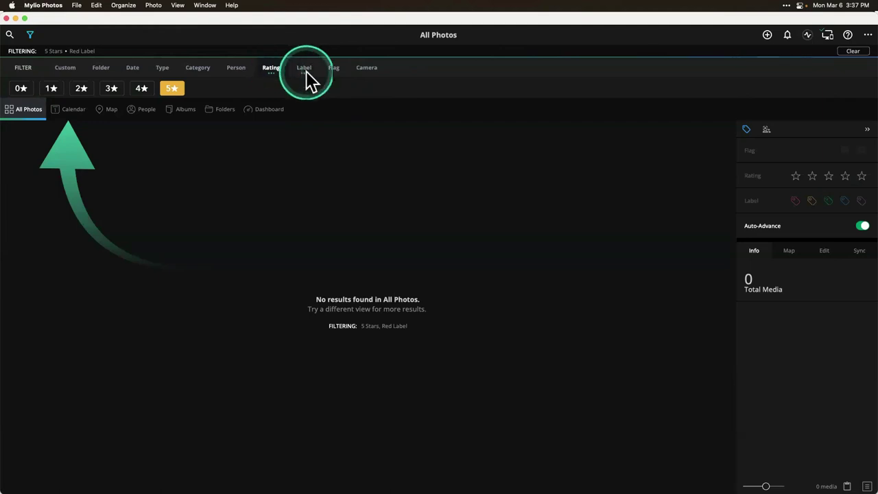
pyautogui.click(304, 70)
pyautogui.click(279, 68)
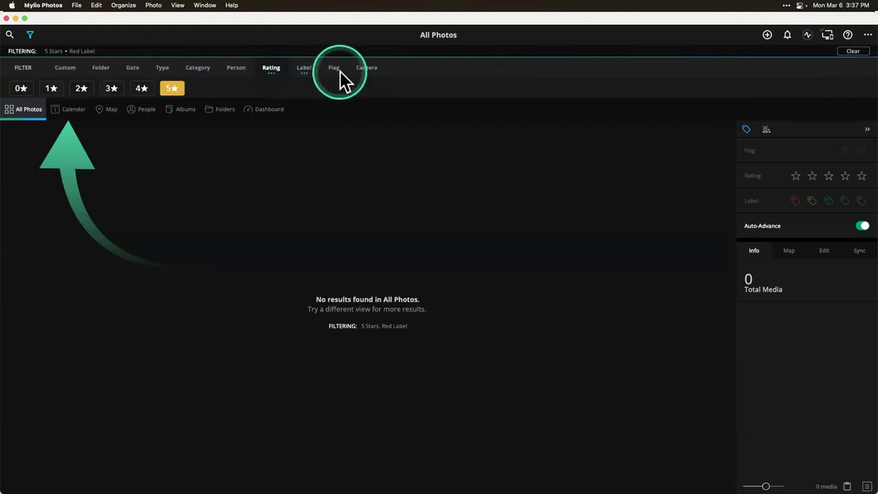
pyautogui.click(339, 70)
# Remove the 5-star rating and the red label from the filter
pyautogui.click(273, 75)
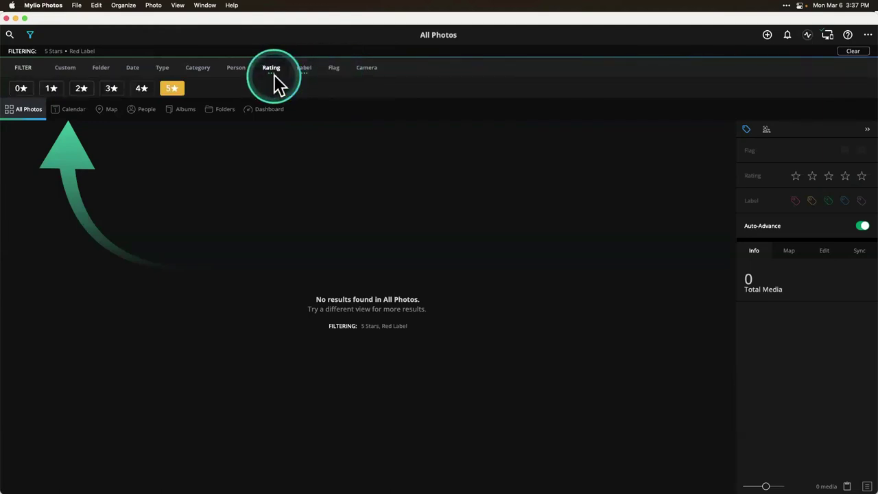
pyautogui.click(177, 90)
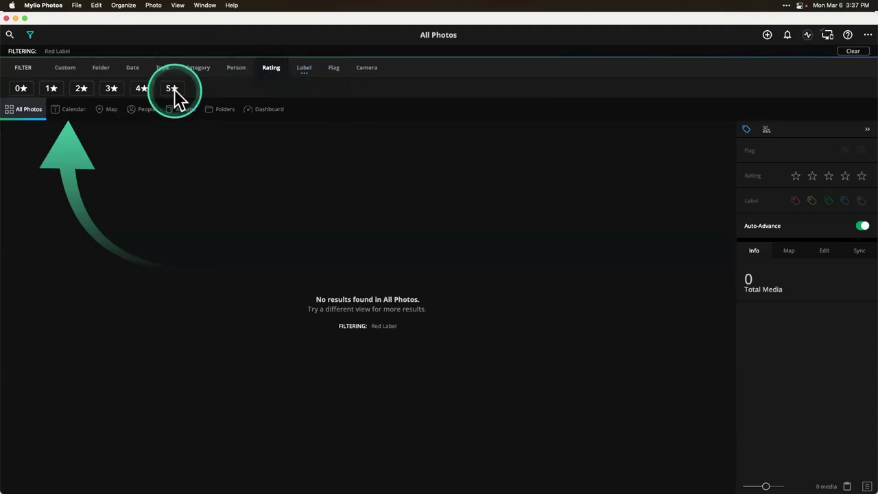
pyautogui.click(304, 71)
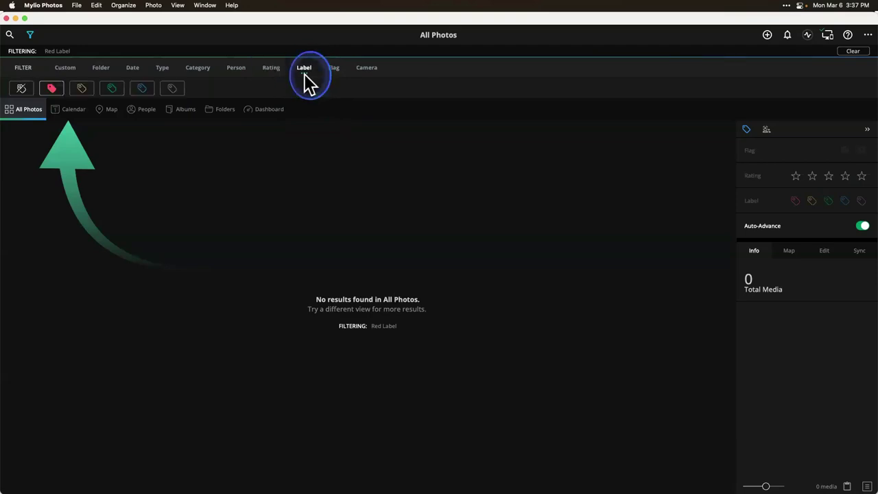
pyautogui.click(52, 85)
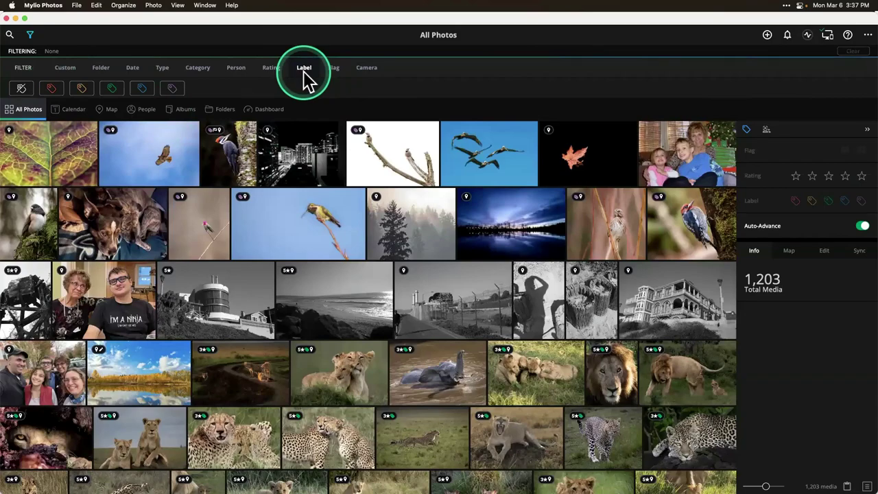
# Filter all photos by 5 stars again, browse the filtered photos, and remove the rating filter
pyautogui.click(273, 70)
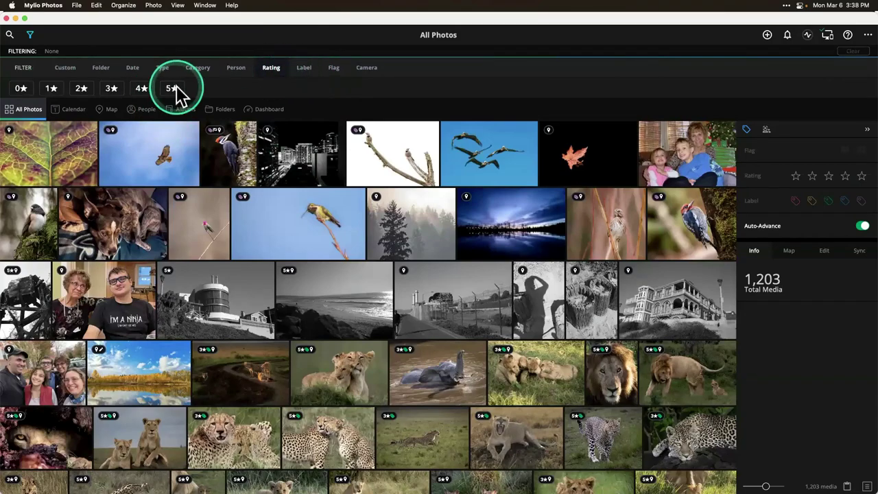
pyautogui.click(173, 88)
pyautogui.scroll(-5, 427, 339)
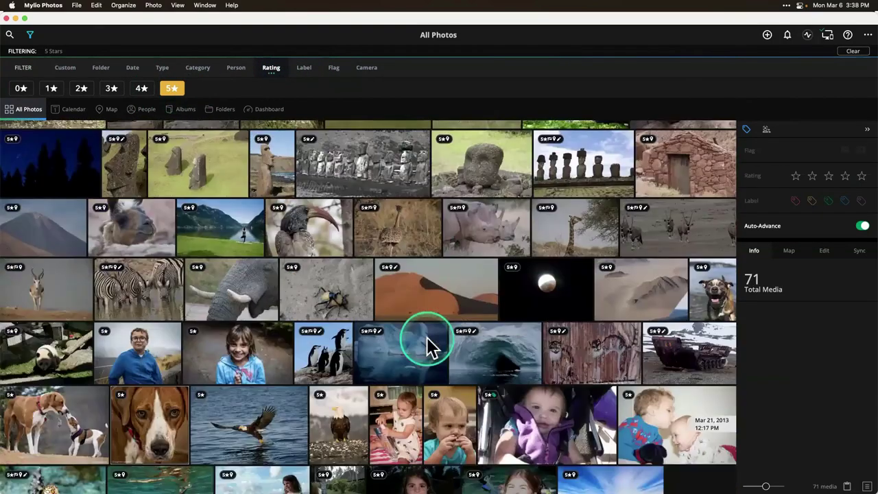
pyautogui.scroll(10, 426, 339)
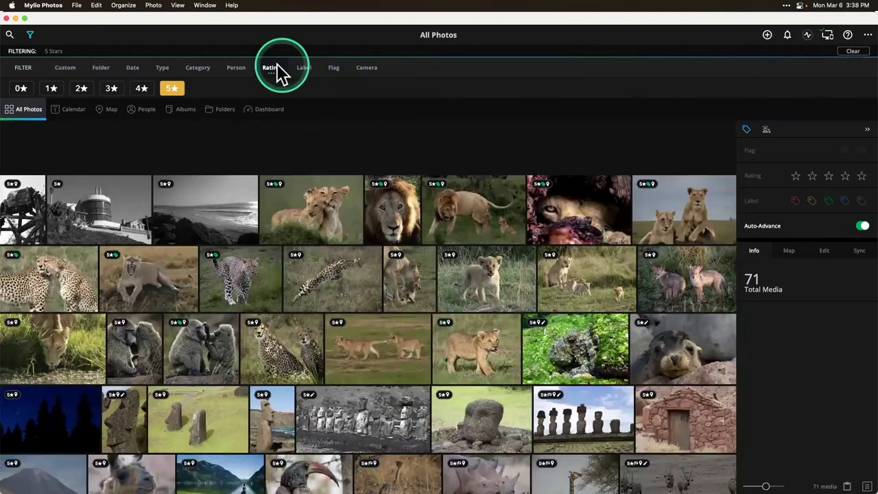
pyautogui.click(171, 91)
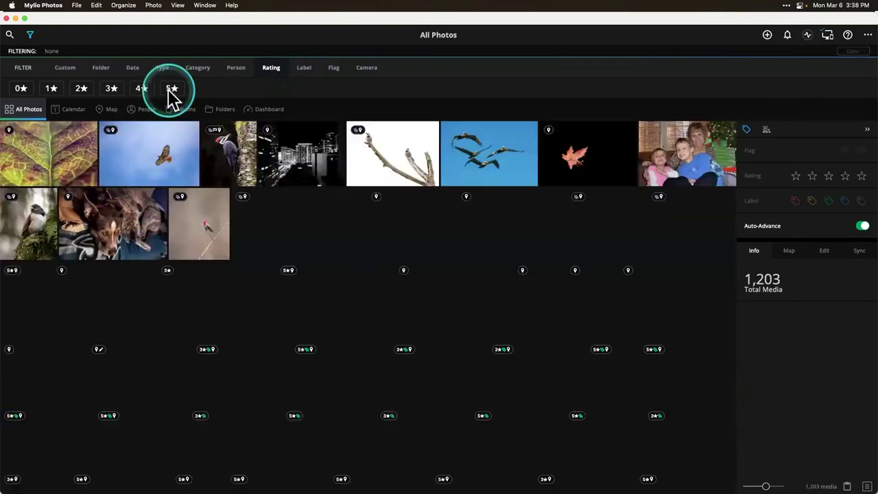
# Look through the label, camera and flag filter options for all photos
pyautogui.click(303, 68)
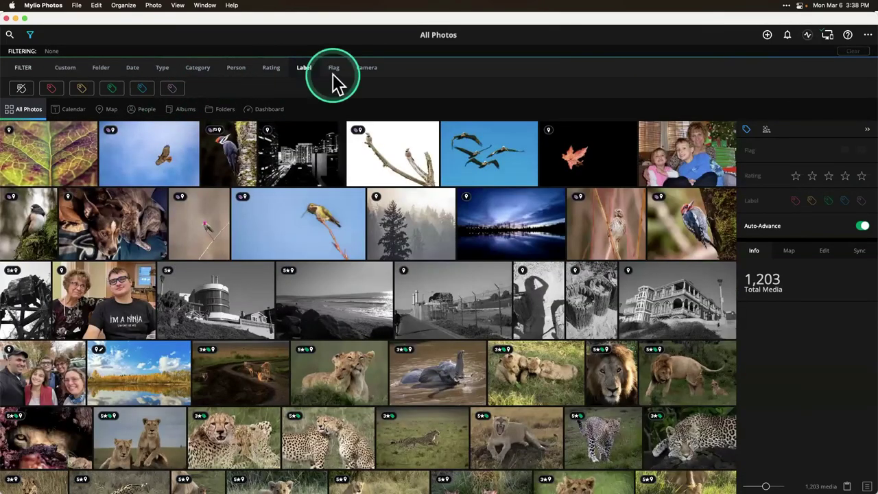
pyautogui.click(366, 68)
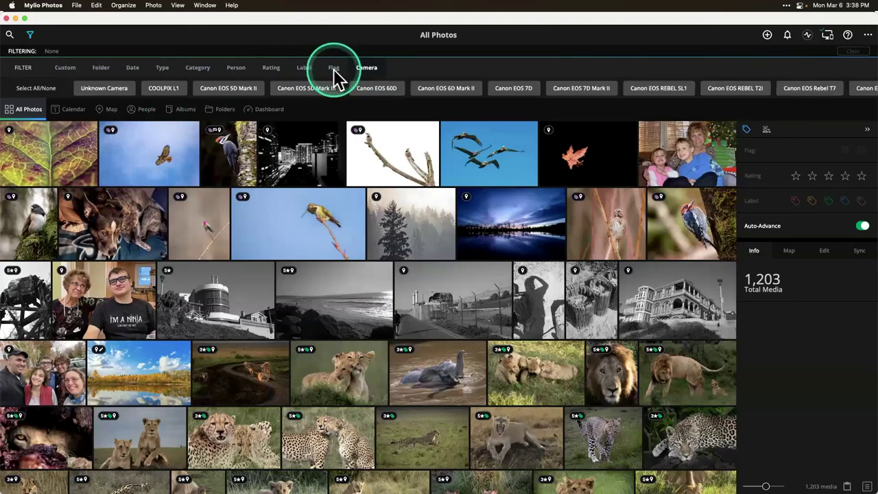
pyautogui.click(334, 70)
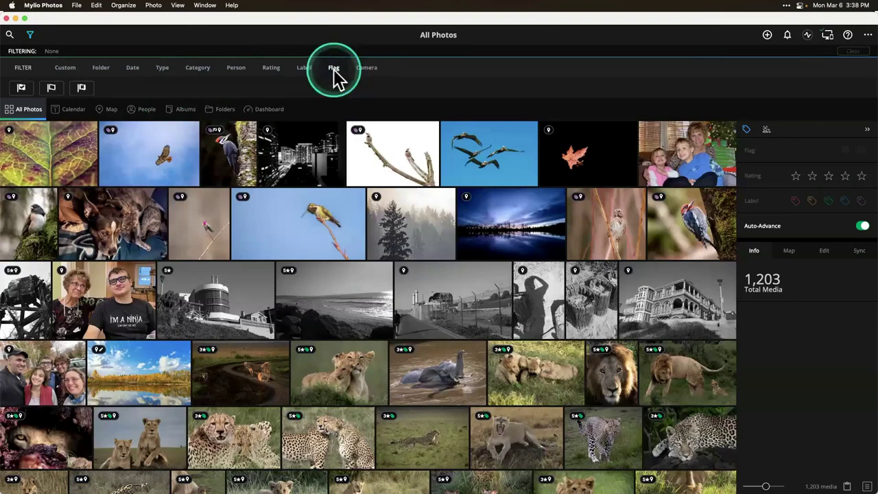
# Look through the list of people available as a person filter for all photos, and leave it without choosing anyone
pyautogui.click(236, 69)
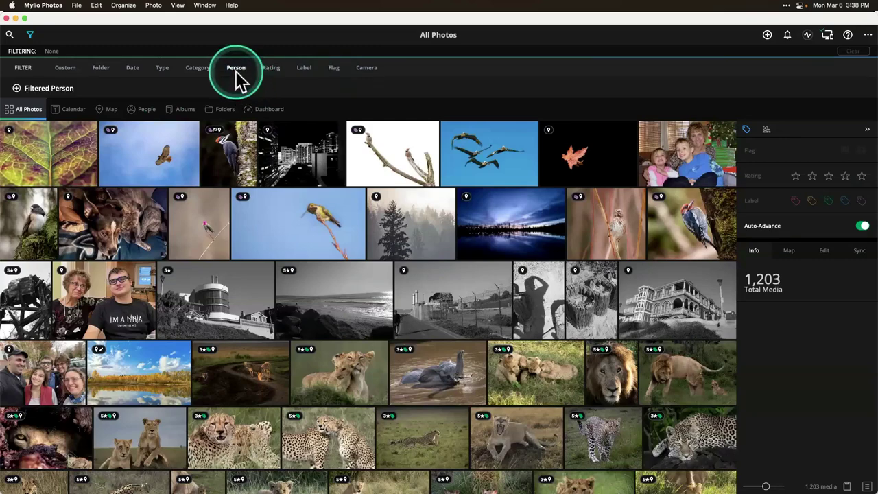
pyautogui.click(16, 87)
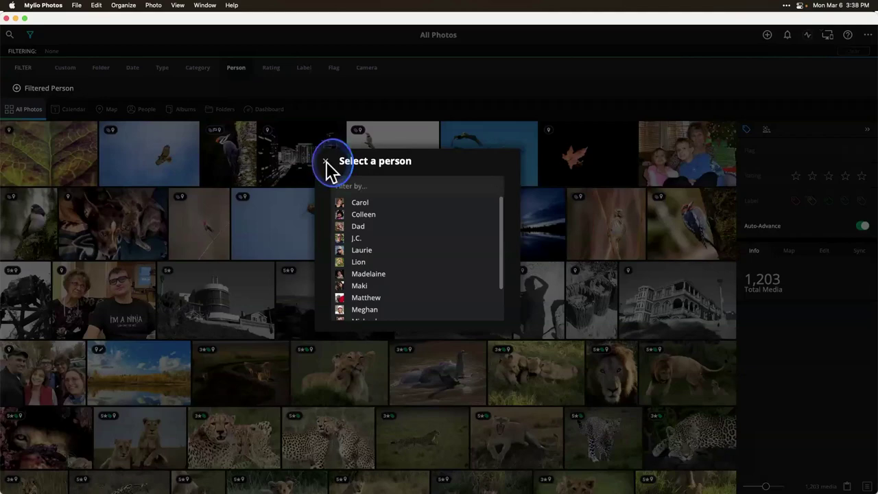
pyautogui.click(326, 162)
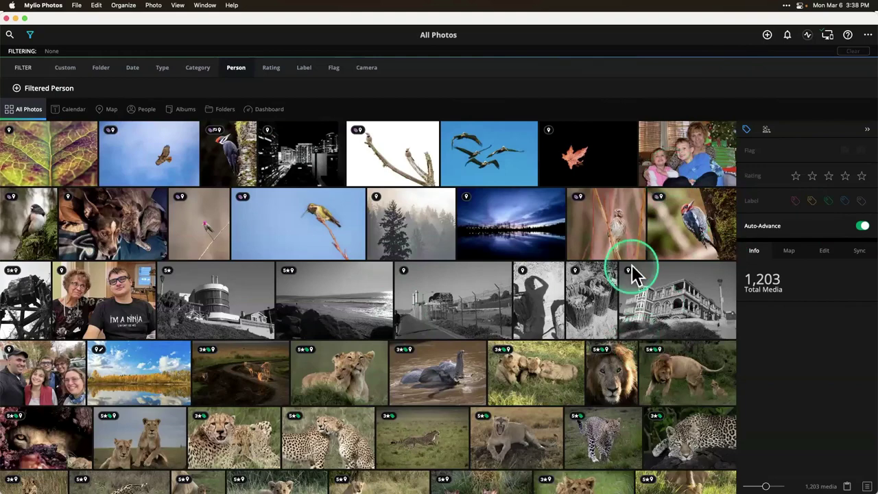
# Switch to the Keynote presentation and advance to the slide on flags, ratings, labels and keywords
pyautogui.press('super+Tab')
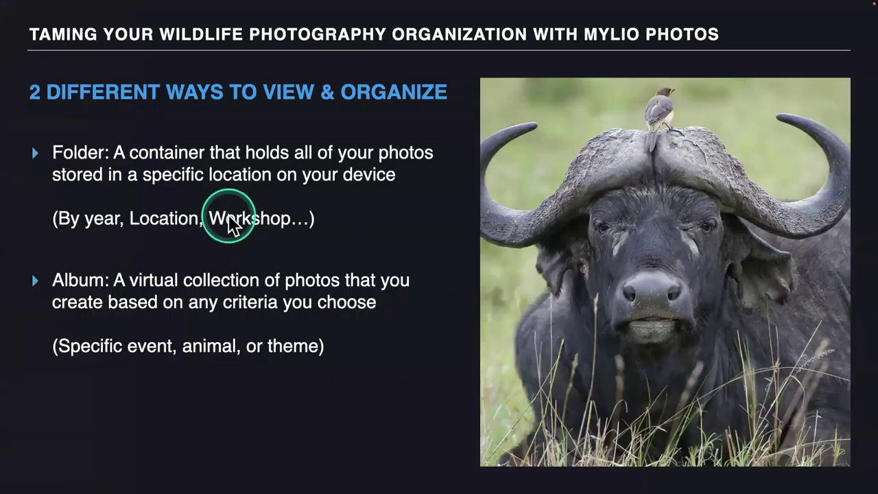
pyautogui.click(229, 214)
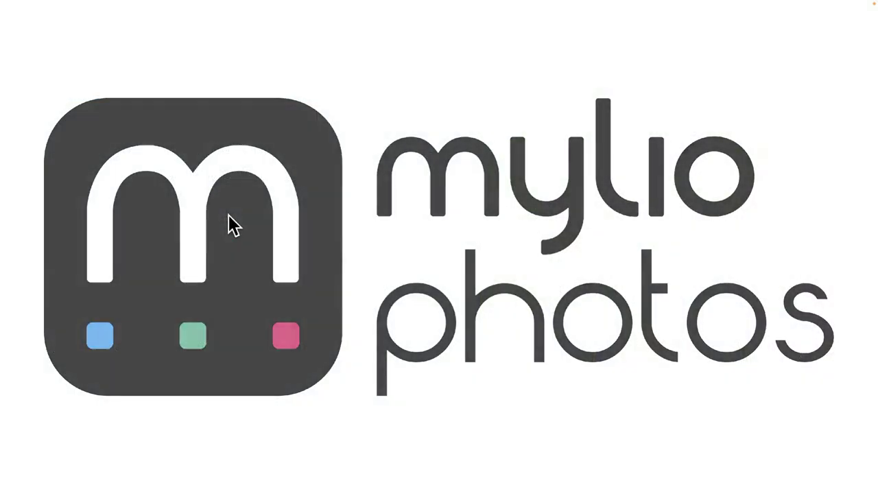
pyautogui.click(228, 214)
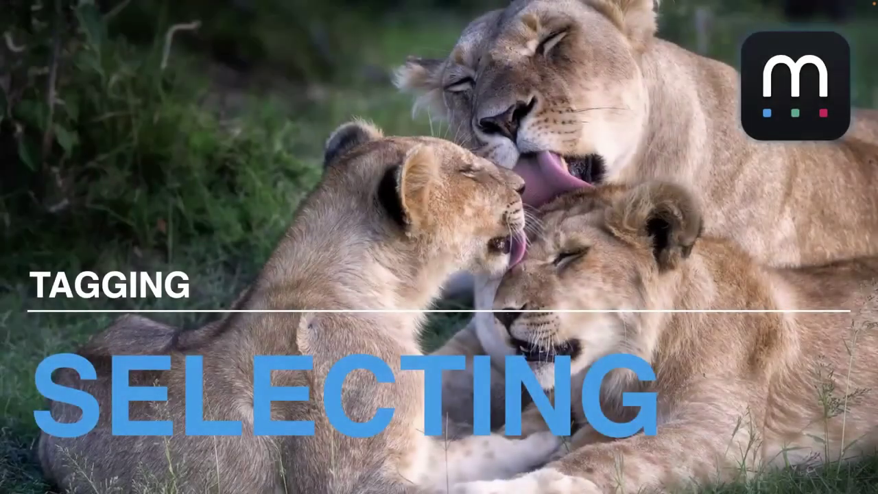
pyautogui.press('Right')
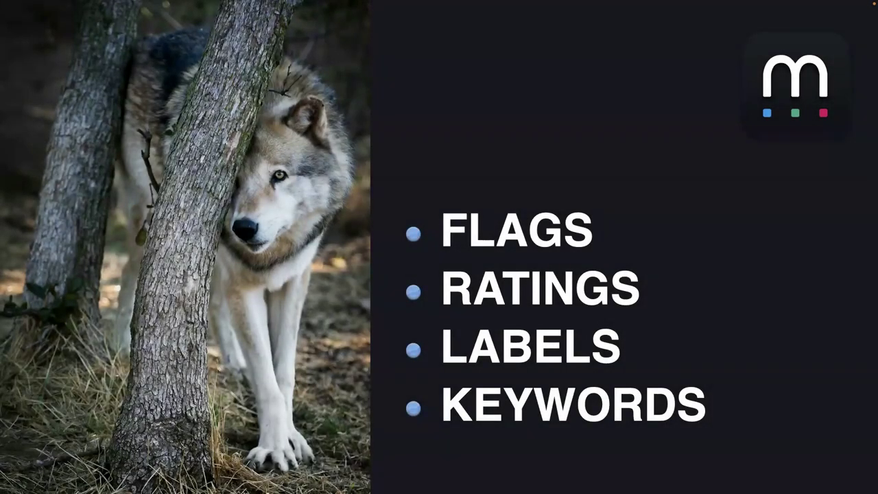
# Switch back to Mylio Photos, open the photo of the four flying pelicans and examine its info, from camera details and keywords to albums and places
pyautogui.press('super+Tab')
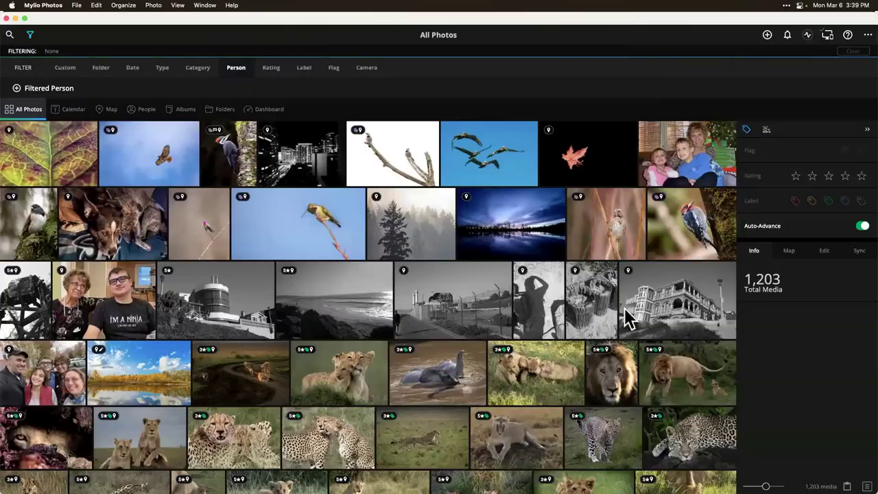
pyautogui.click(473, 170)
pyautogui.doubleClick(485, 164)
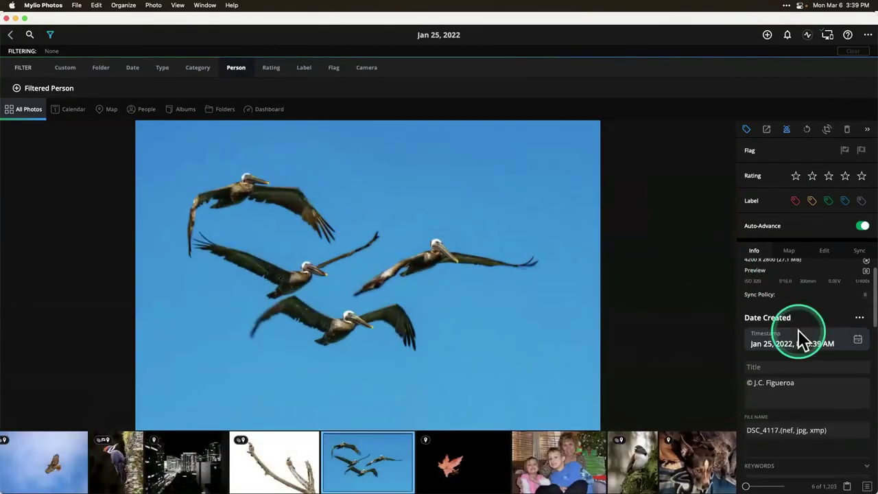
pyautogui.scroll(2, 798, 329)
pyautogui.click(798, 394)
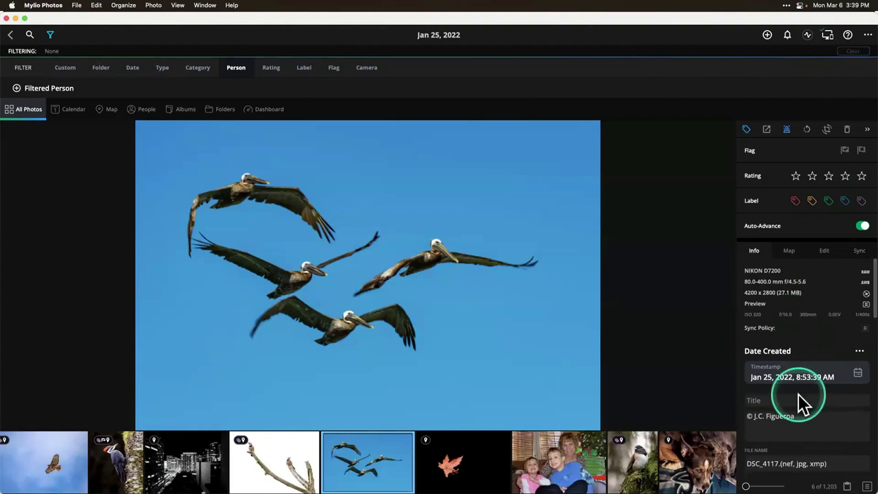
pyautogui.scroll(-1, 799, 402)
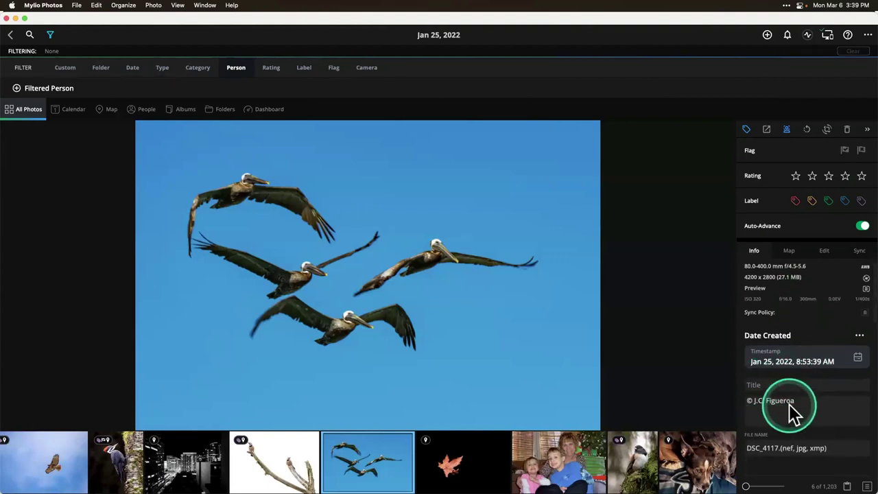
pyautogui.scroll(-3, 789, 404)
pyautogui.scroll(-8, 802, 428)
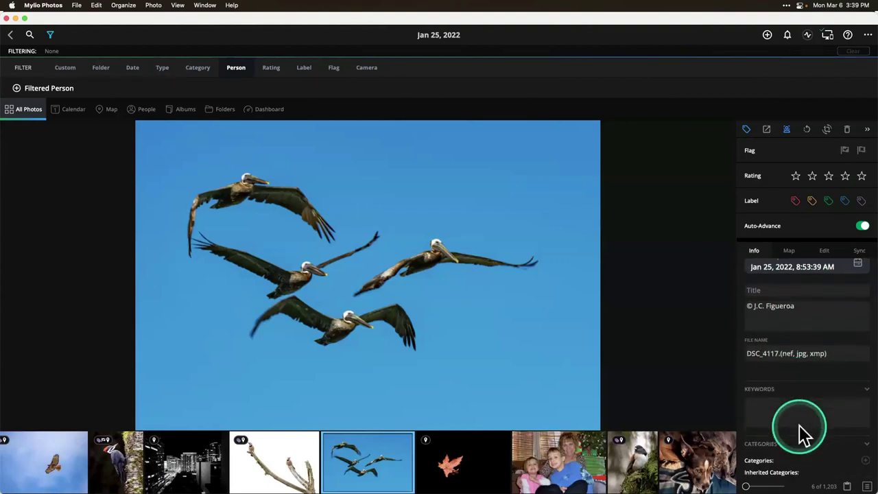
pyautogui.scroll(-7, 794, 413)
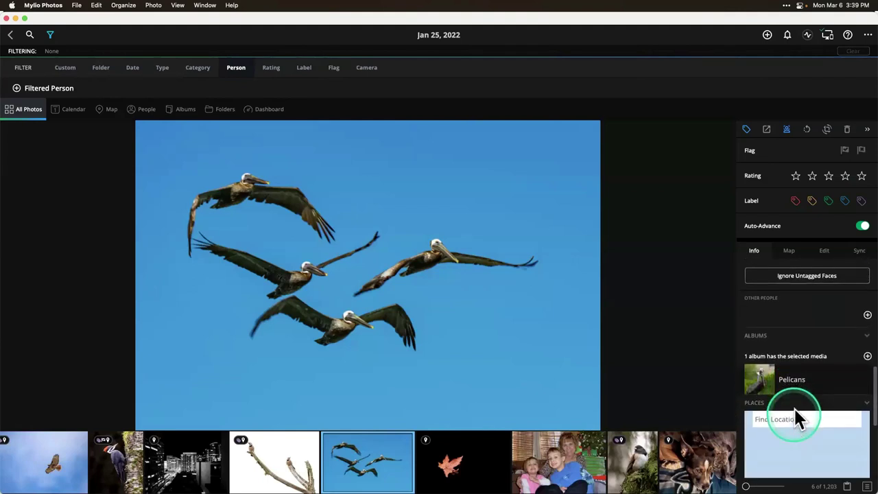
pyautogui.scroll(15, 794, 415)
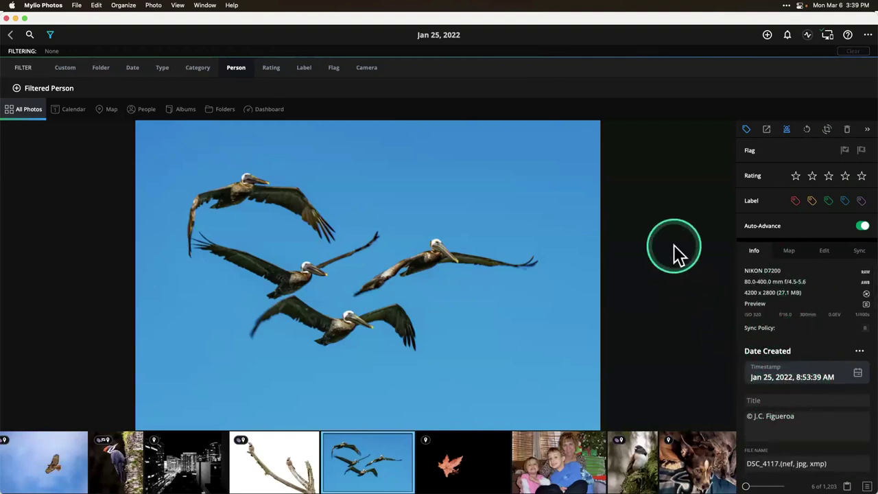
# Switch to the Keynote presentation and advance to the Key Benefits slide
pyautogui.press('super+Tab')
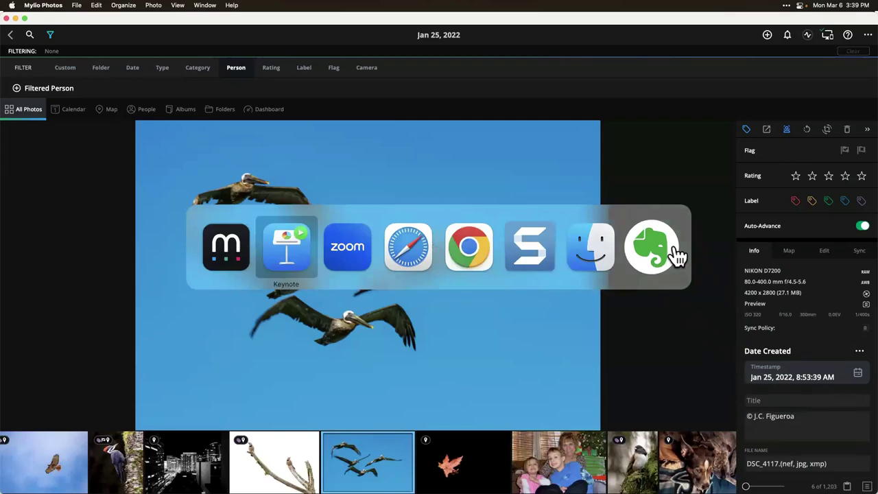
pyautogui.press('Right')
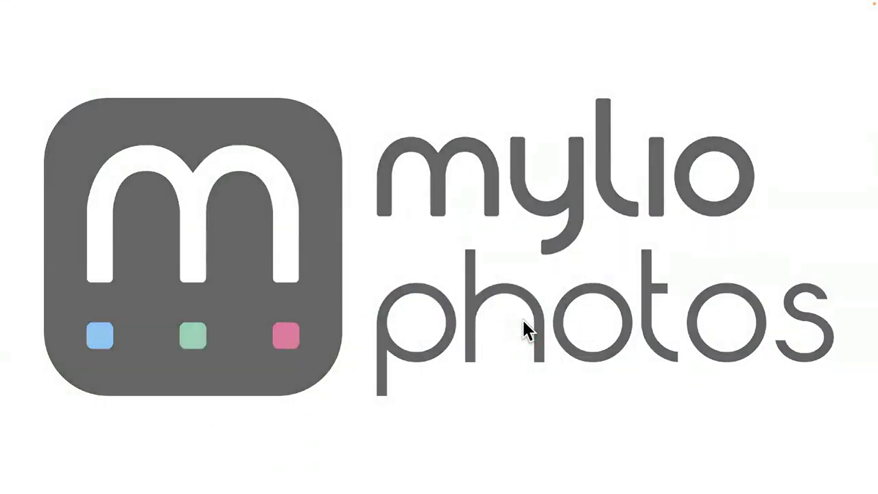
pyautogui.press('Right')
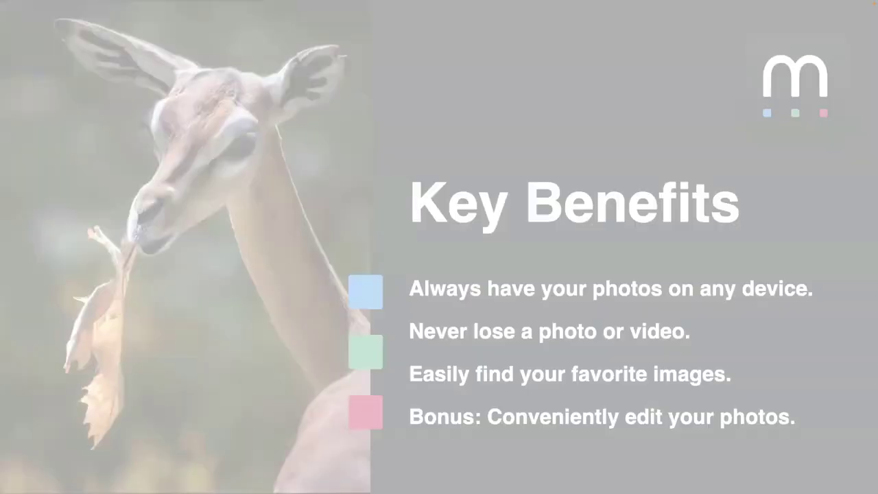